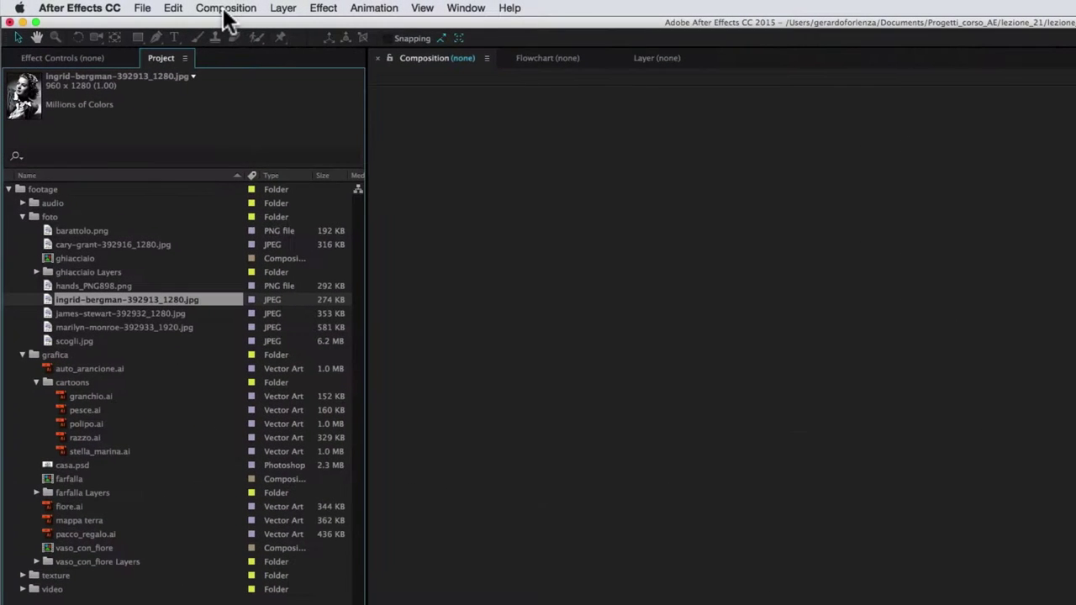
# Create a new composition named 'applicazione effetti' using the HDTV 1080 25 preset (1920×1080, 25 fps)
pyautogui.click(225, 8)
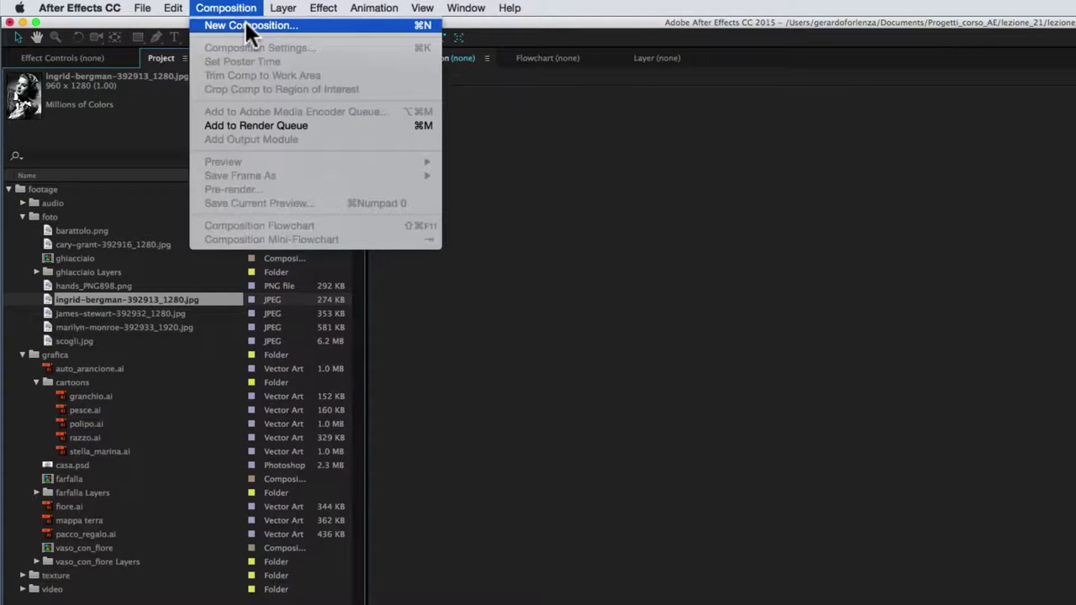
pyautogui.click(246, 24)
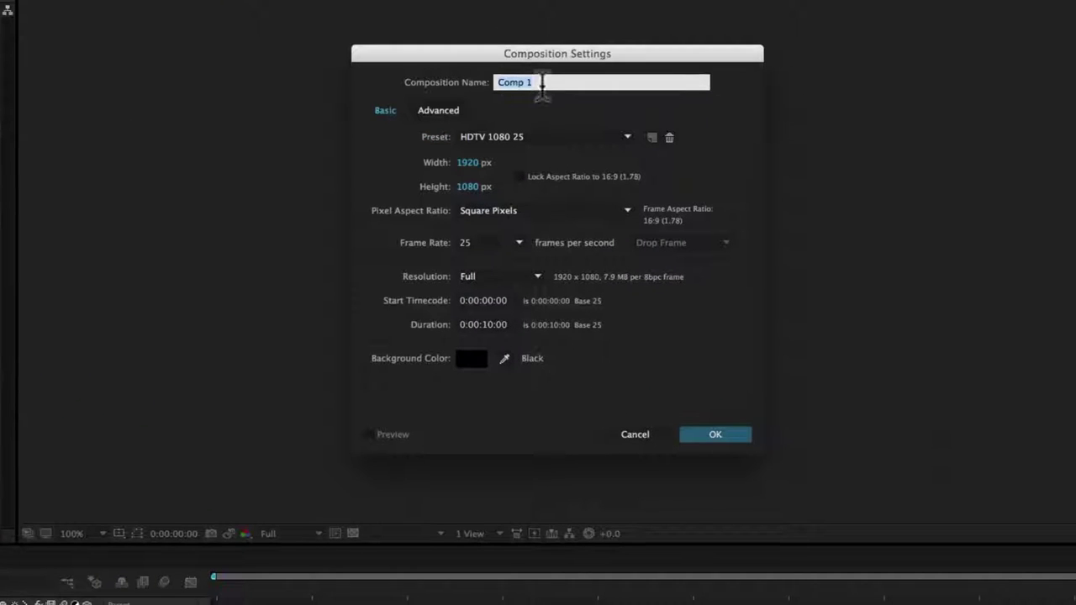
pyautogui.write('applicazione effetti')
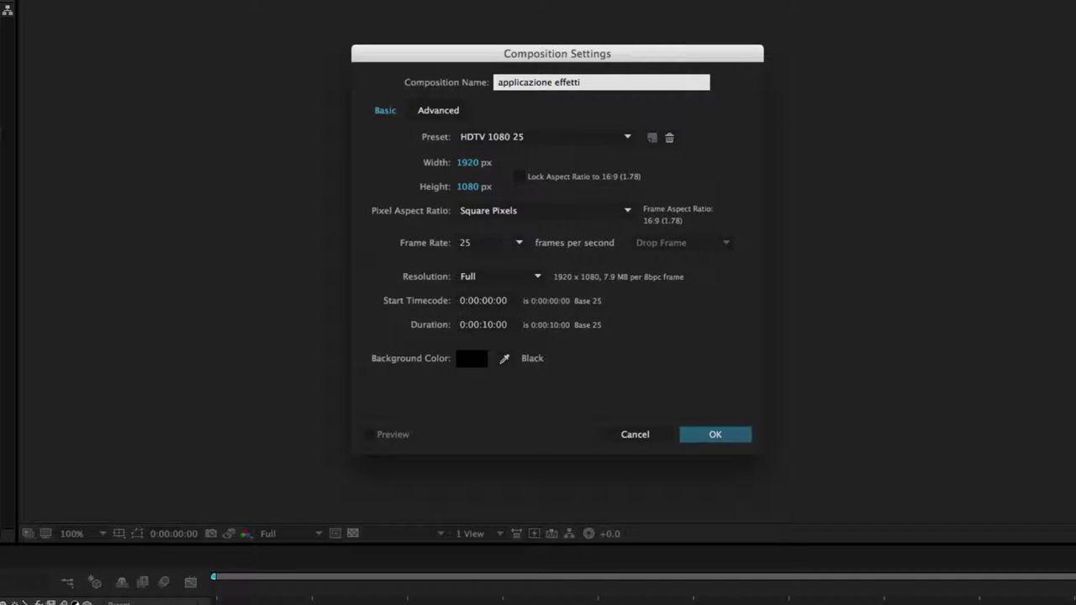
pyautogui.click(512, 141)
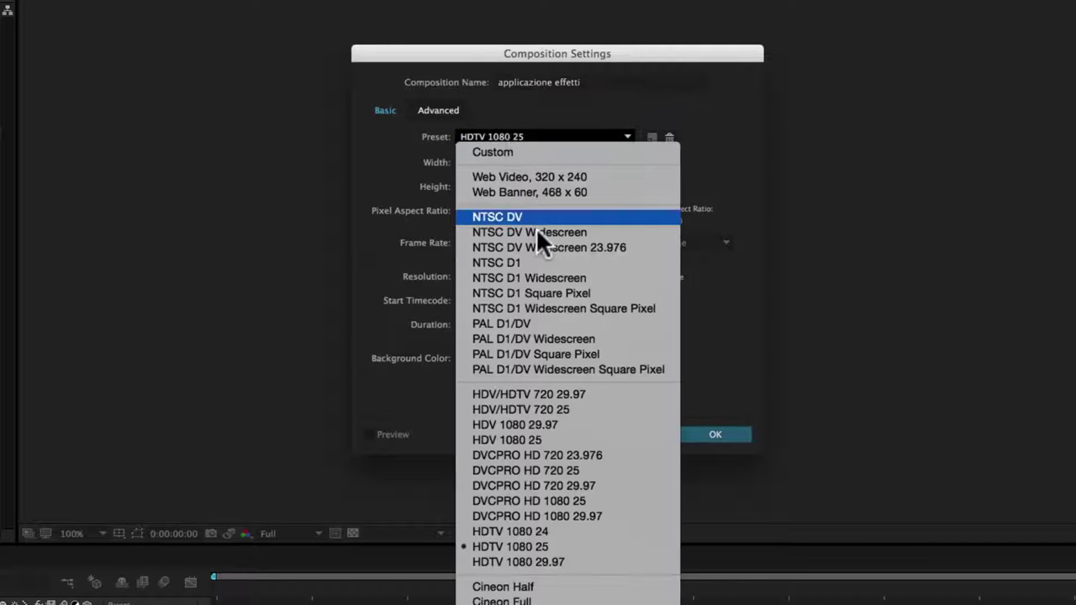
pyautogui.click(550, 545)
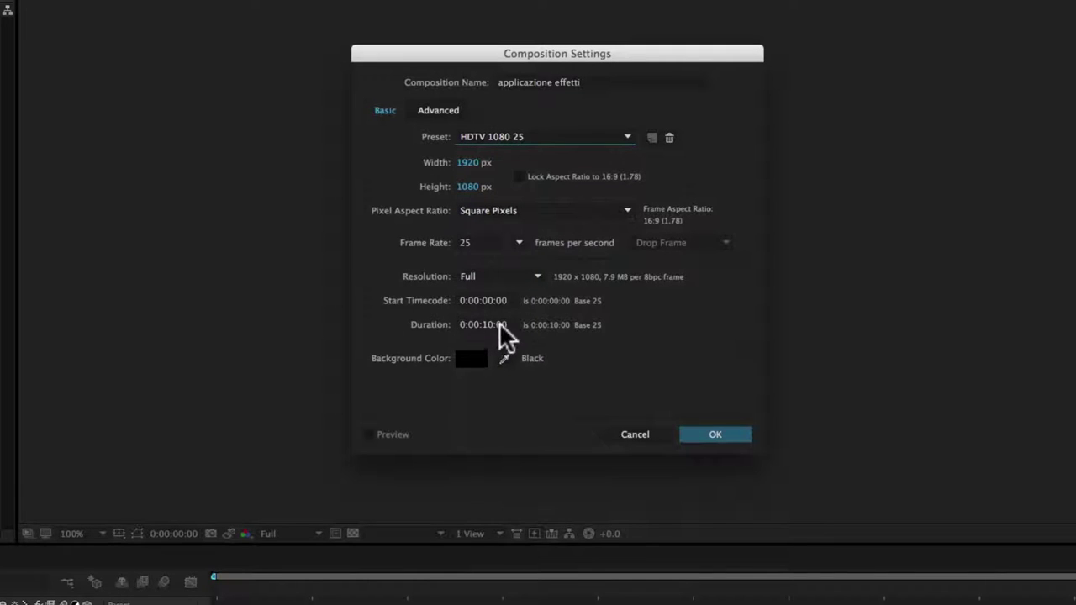
pyautogui.click(697, 433)
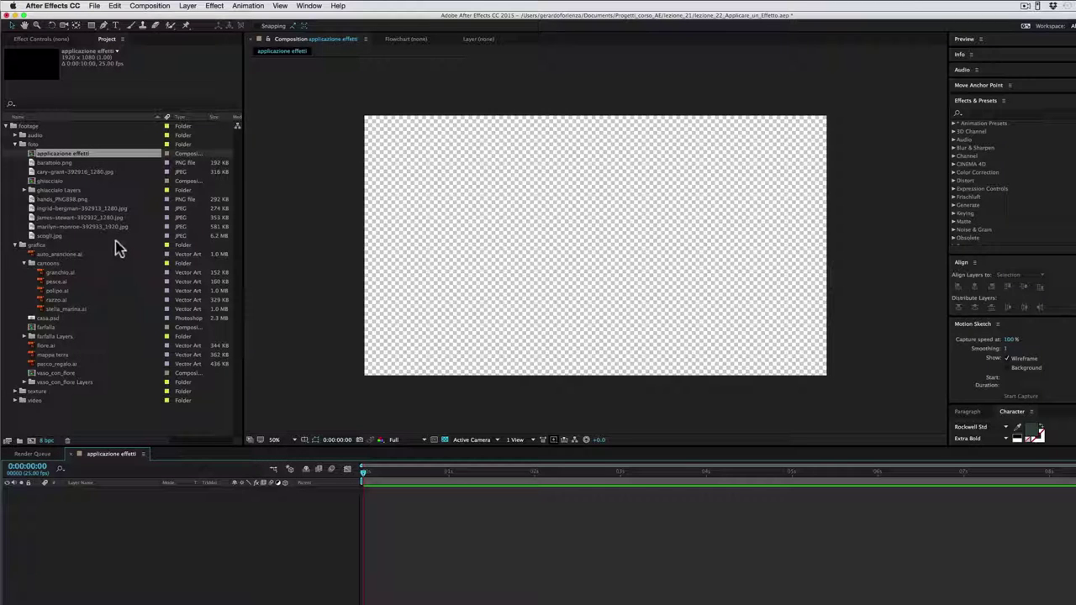
# Drop stella_marina.ai into the centre of the composition and select its layer
pyautogui.moveTo(46, 309)
pyautogui.mouseDown()
pyautogui.moveTo(505, 311)
pyautogui.moveTo(591, 240)
pyautogui.mouseUp()
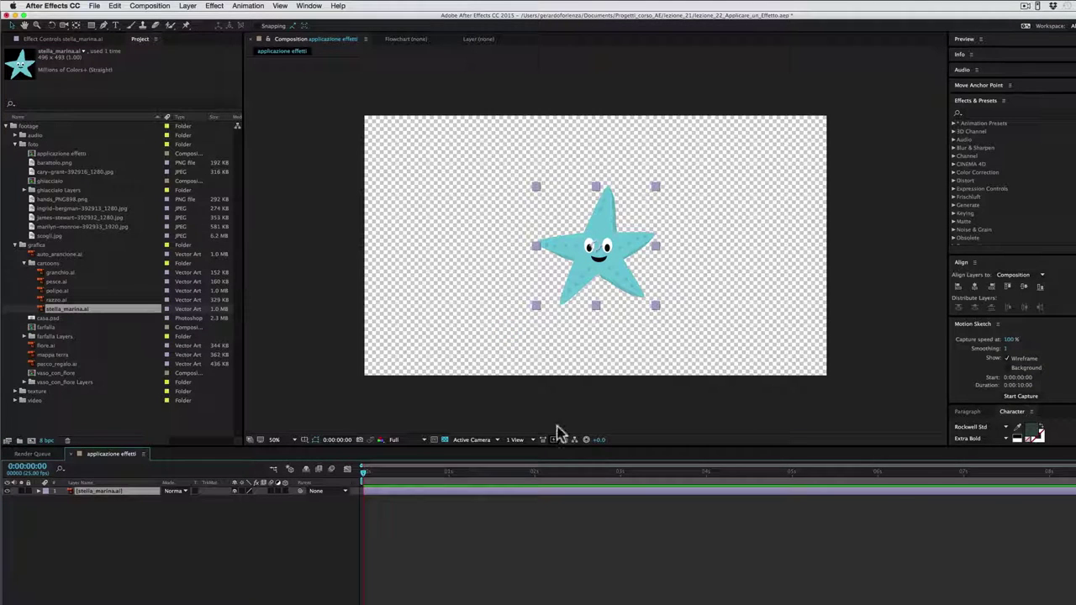
pyautogui.click(163, 521)
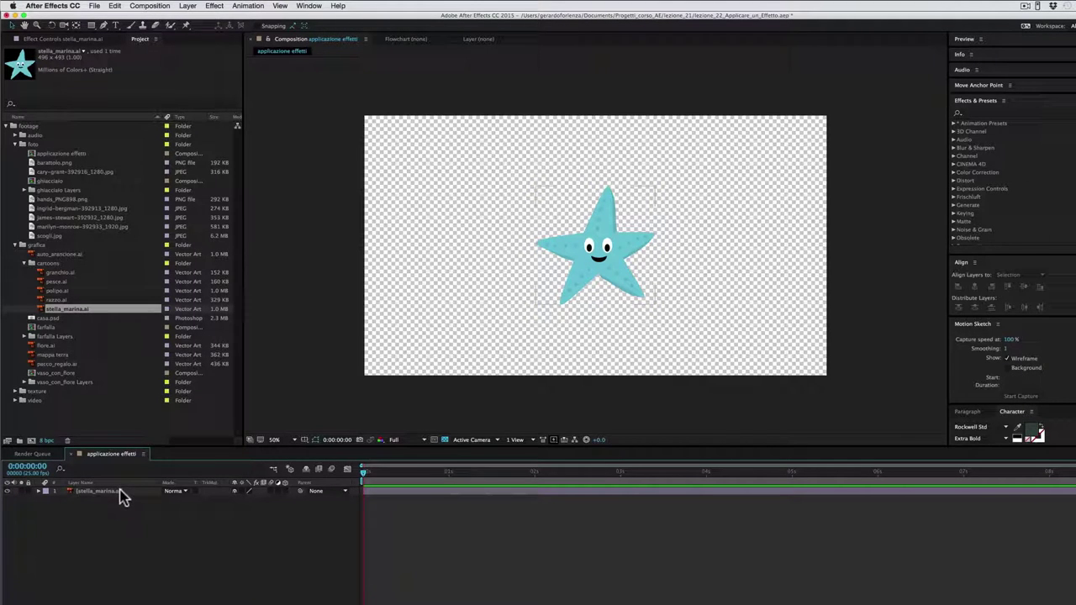
pyautogui.click(118, 493)
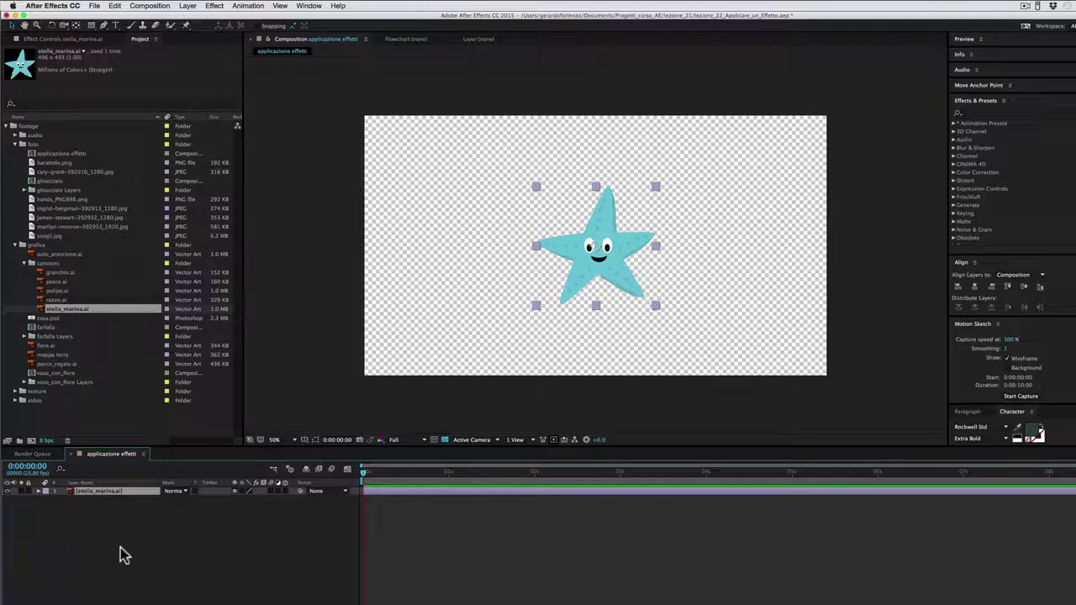
# Browse the Effect menu's categories until the Perspective submenu shows Drop Shadow
pyautogui.click(213, 7)
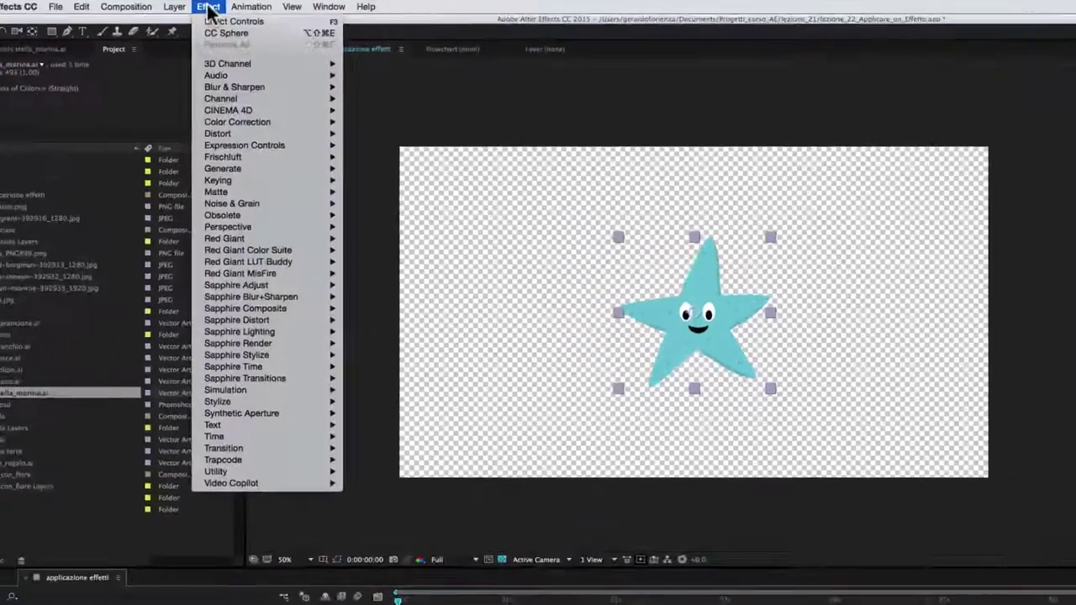
pyautogui.moveTo(223, 66)
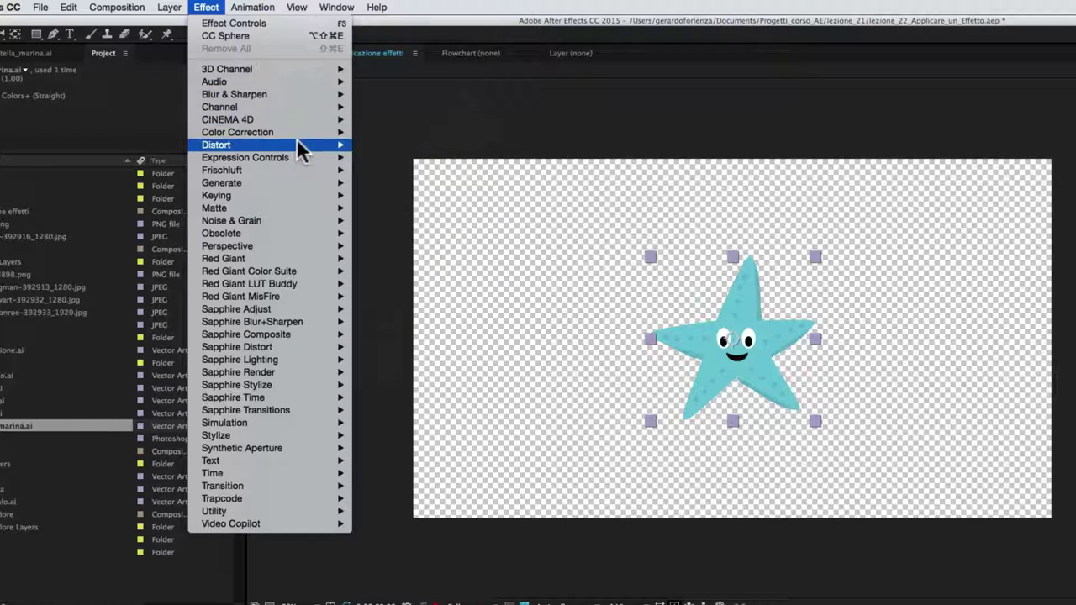
pyautogui.moveTo(277, 145)
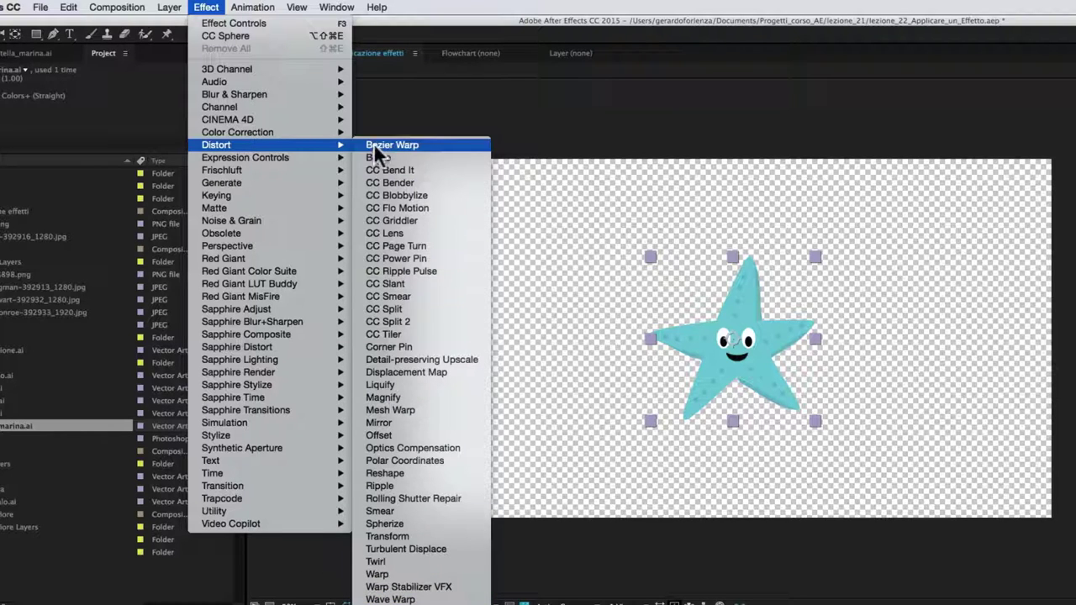
pyautogui.moveTo(255, 192)
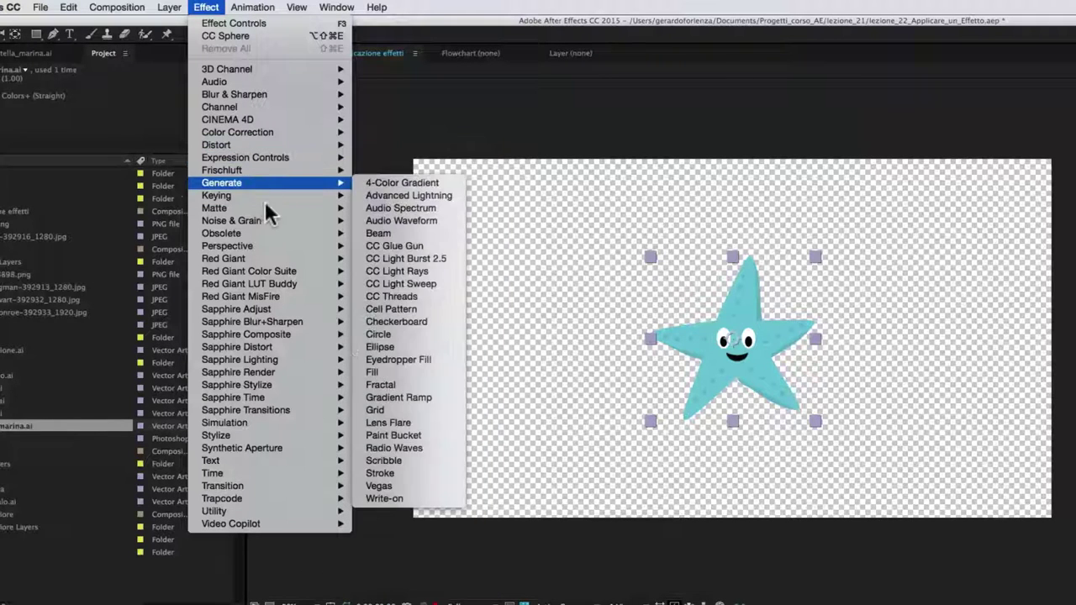
pyautogui.moveTo(285, 309)
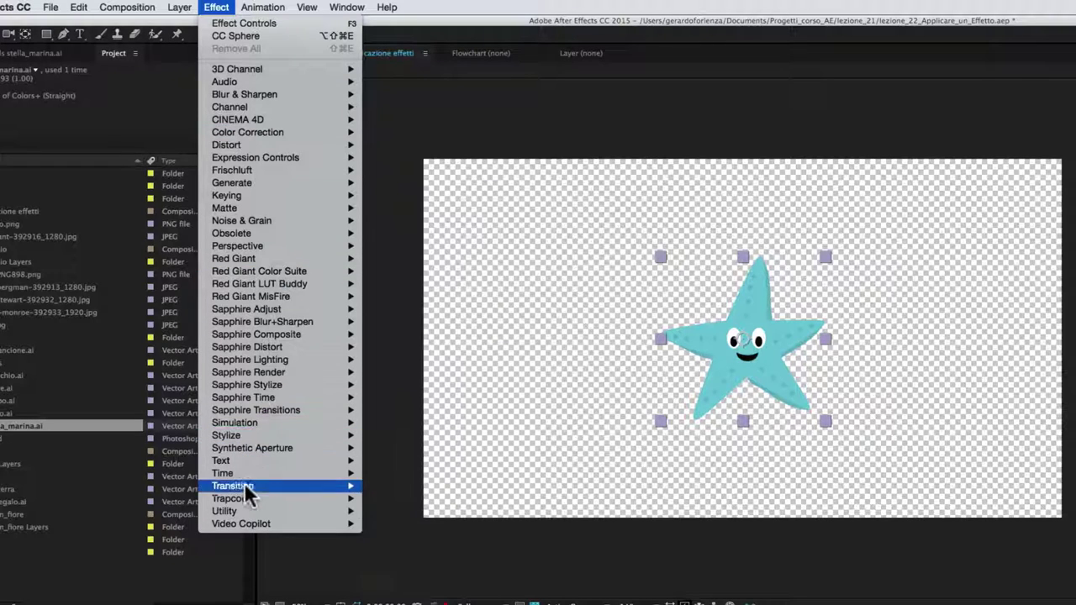
pyautogui.moveTo(250, 504)
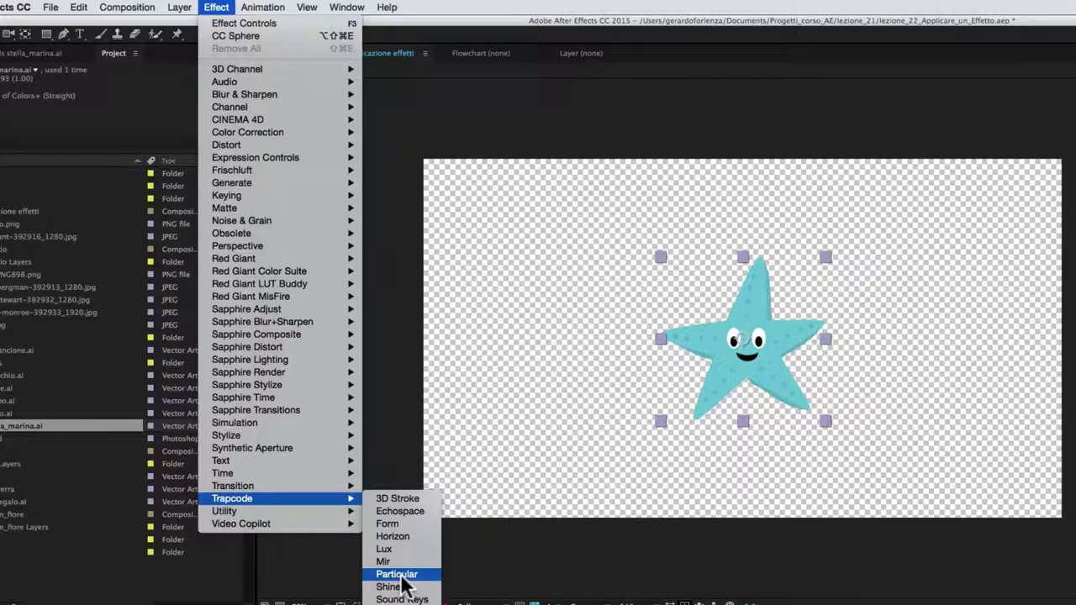
pyautogui.moveTo(282, 79)
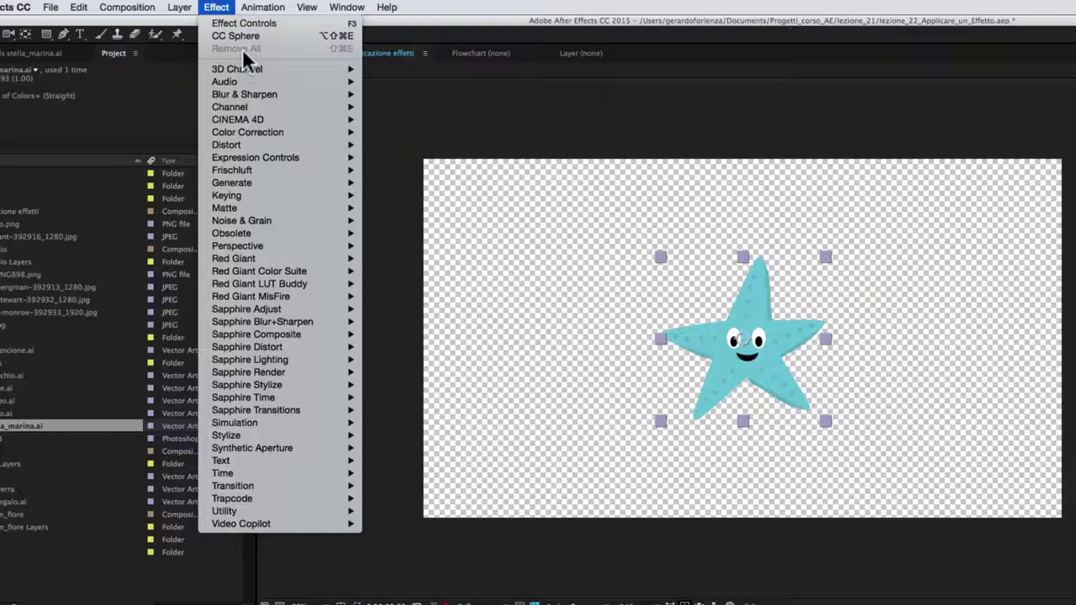
pyautogui.moveTo(252, 235)
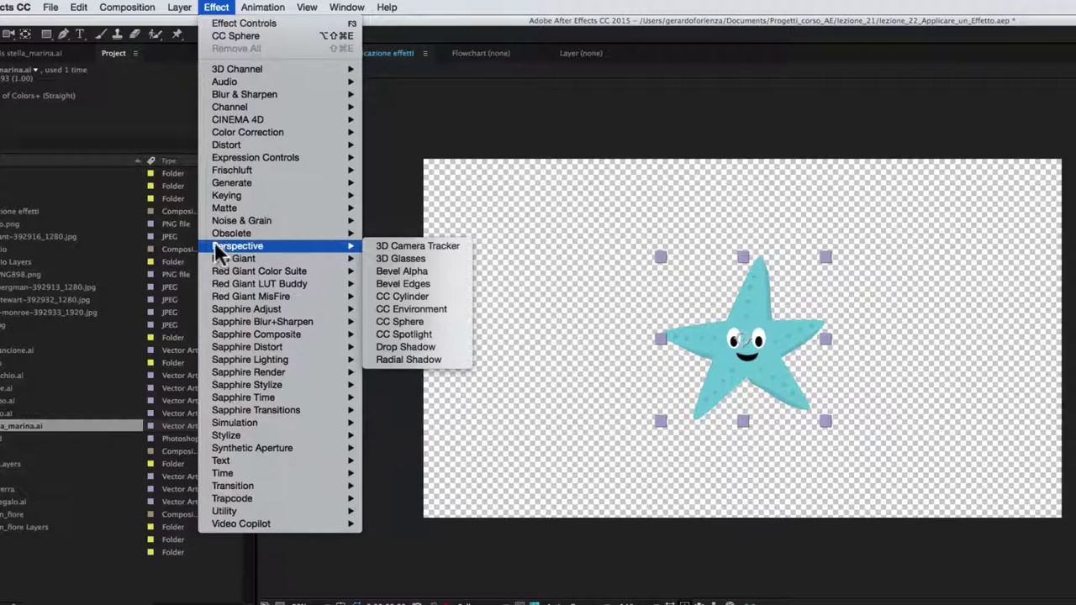
# Apply Perspective > Drop Shadow to the selected starfish layer
pyautogui.click(407, 346)
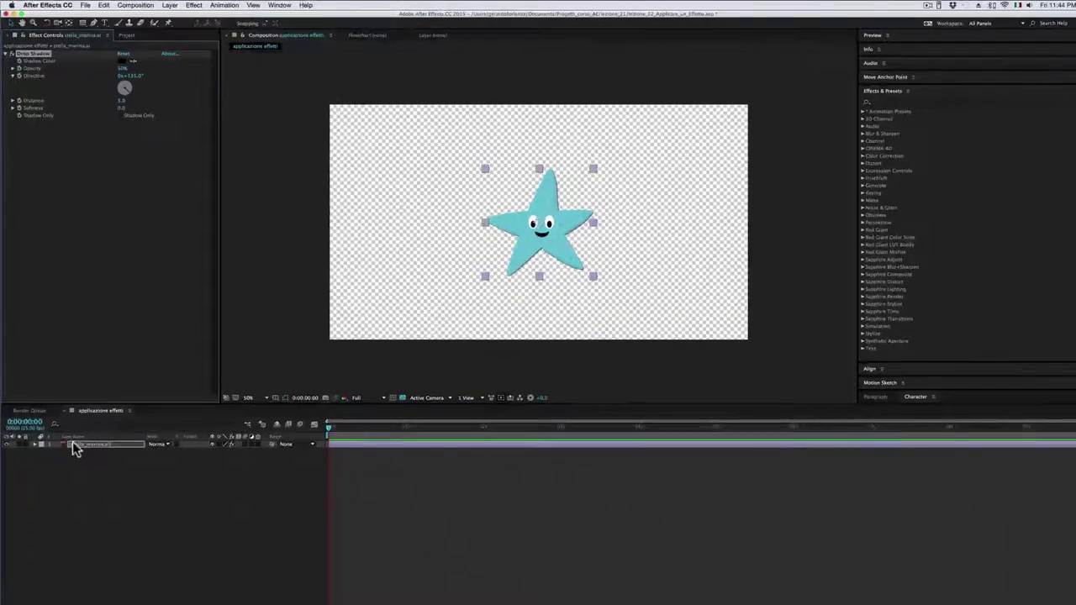
# Twirl open the starfish layer, its Effects group and Drop Shadow in the timeline
pyautogui.click(88, 443)
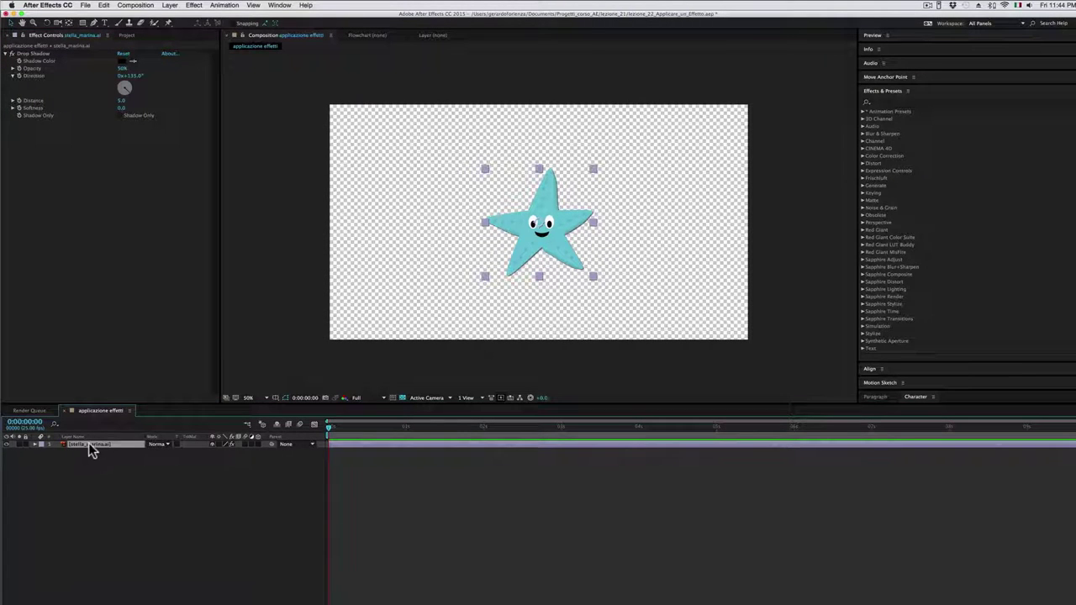
pyautogui.click(34, 443)
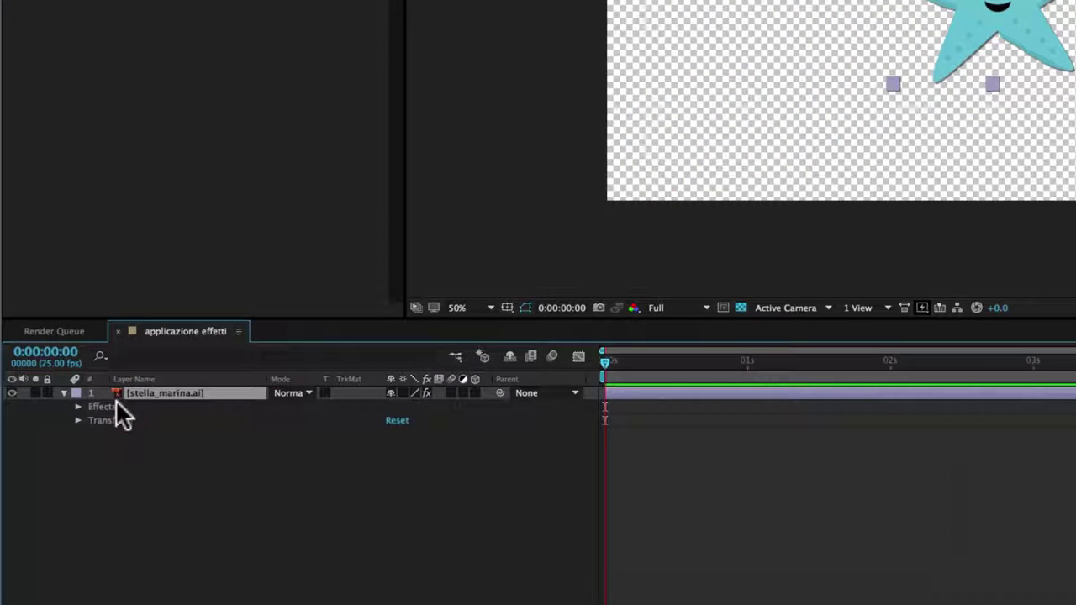
pyautogui.click(109, 420)
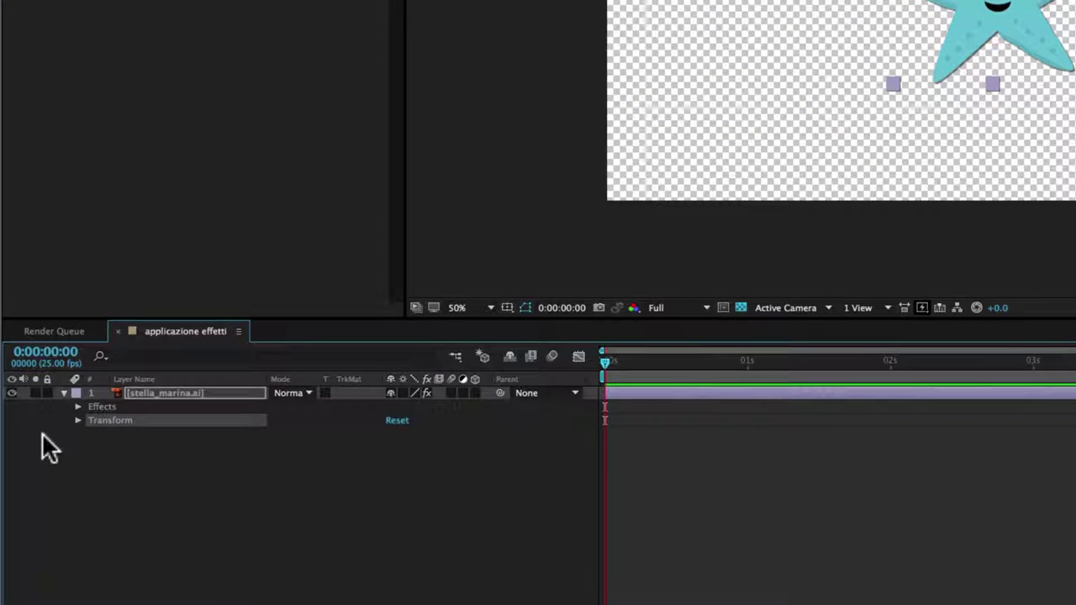
pyautogui.click(102, 407)
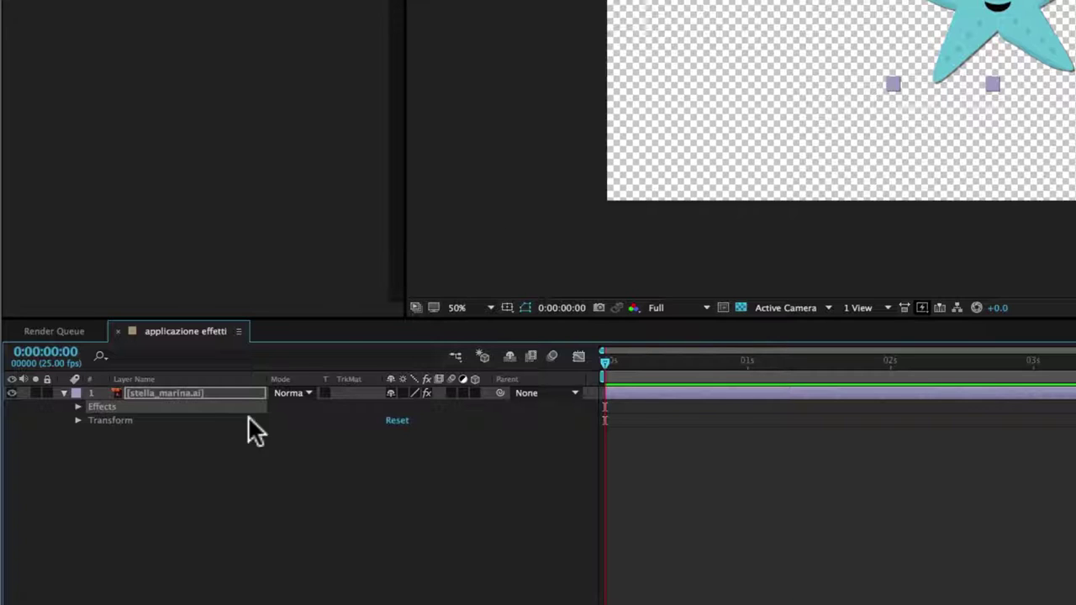
pyautogui.click(77, 406)
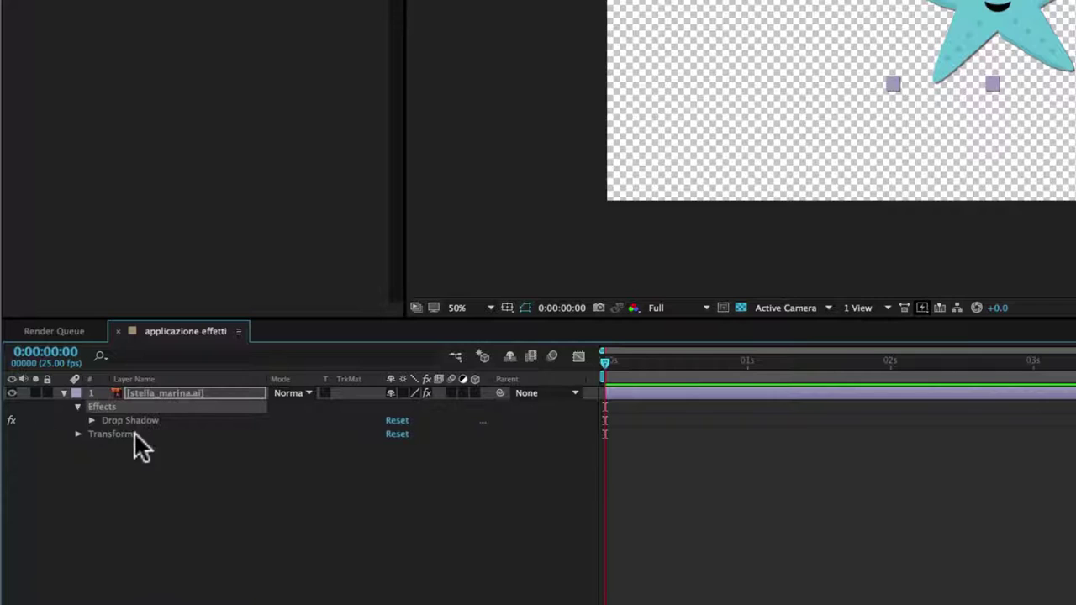
pyautogui.click(128, 420)
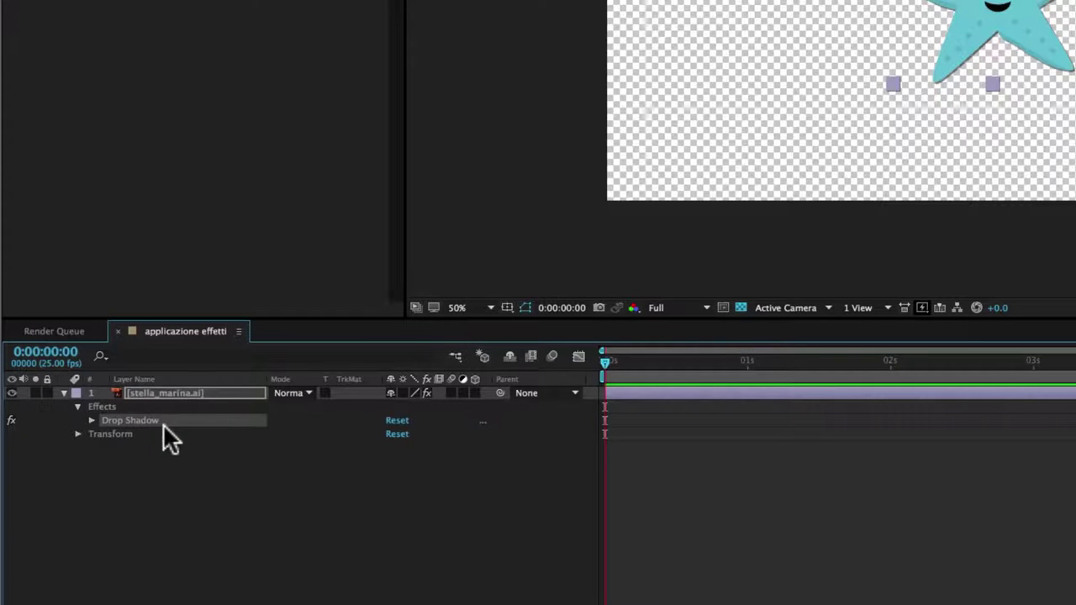
pyautogui.click(91, 420)
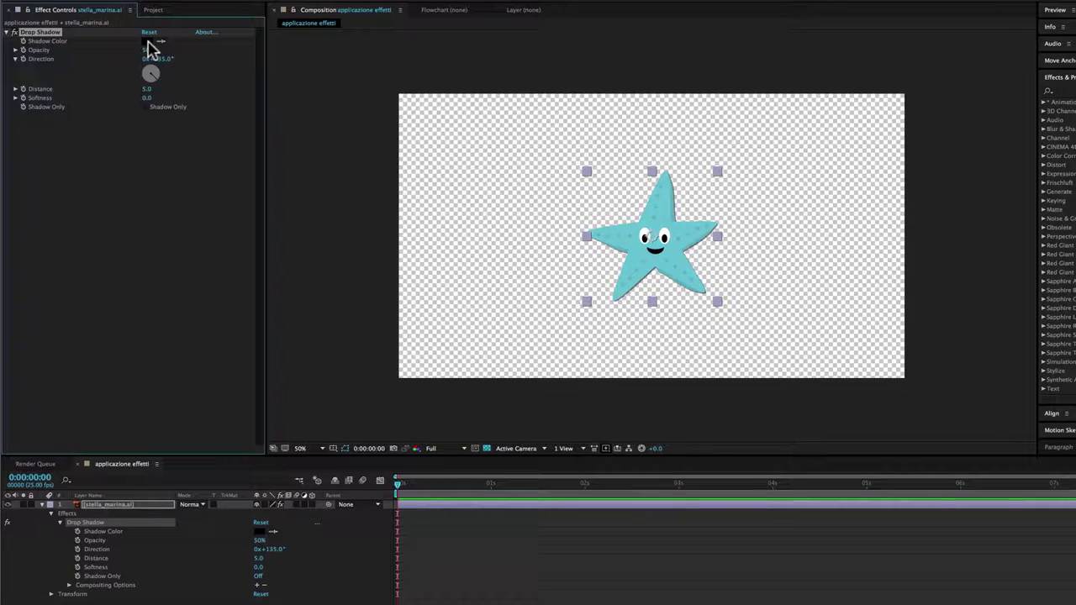
pyautogui.click(148, 40)
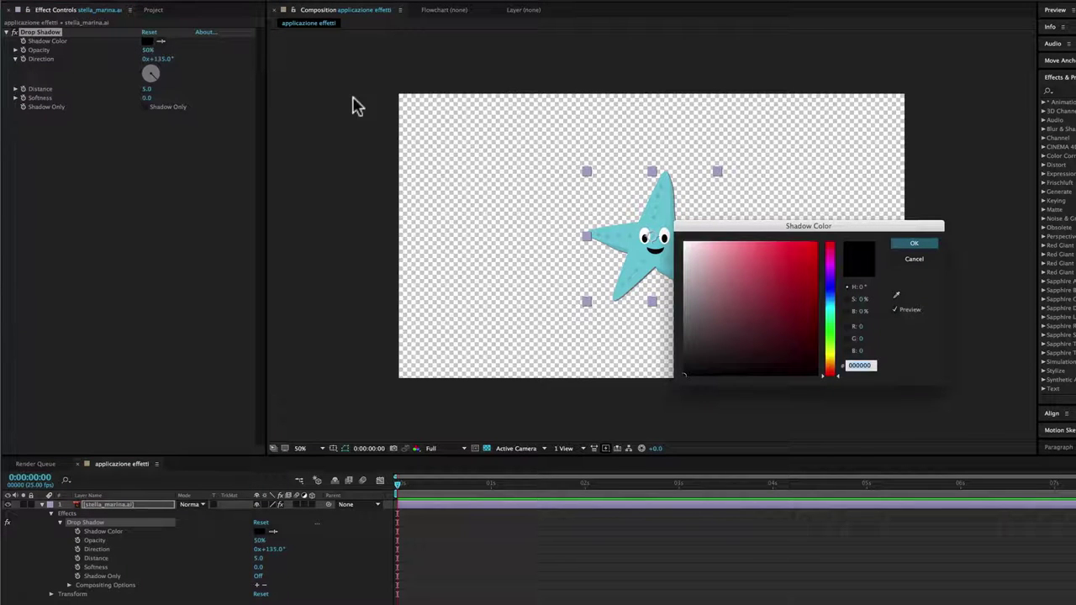
pyautogui.moveTo(803, 231); pyautogui.dragTo(859, 237)
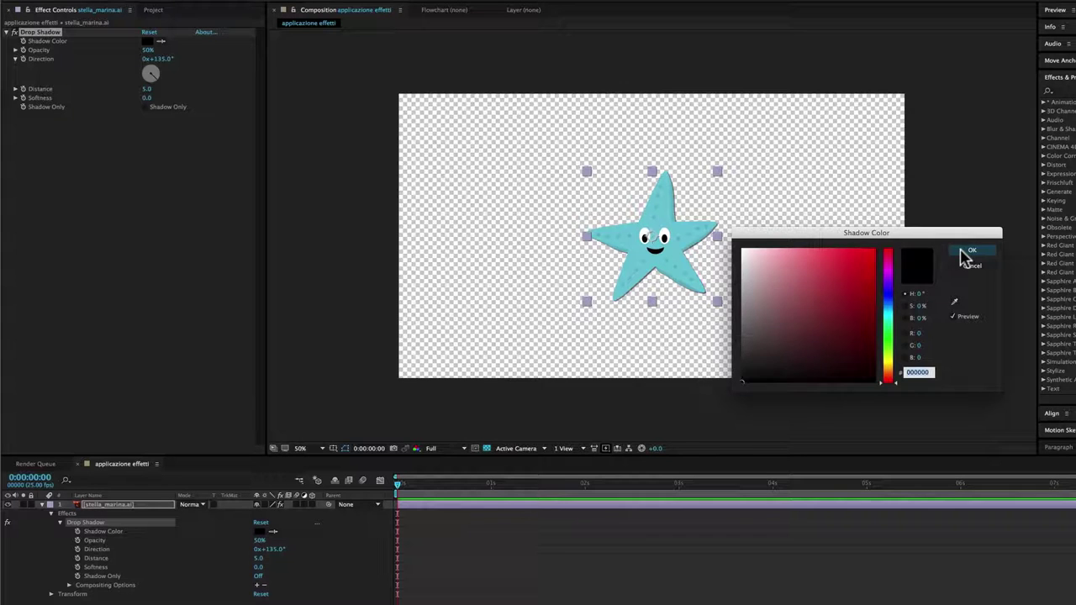
pyautogui.click(967, 252)
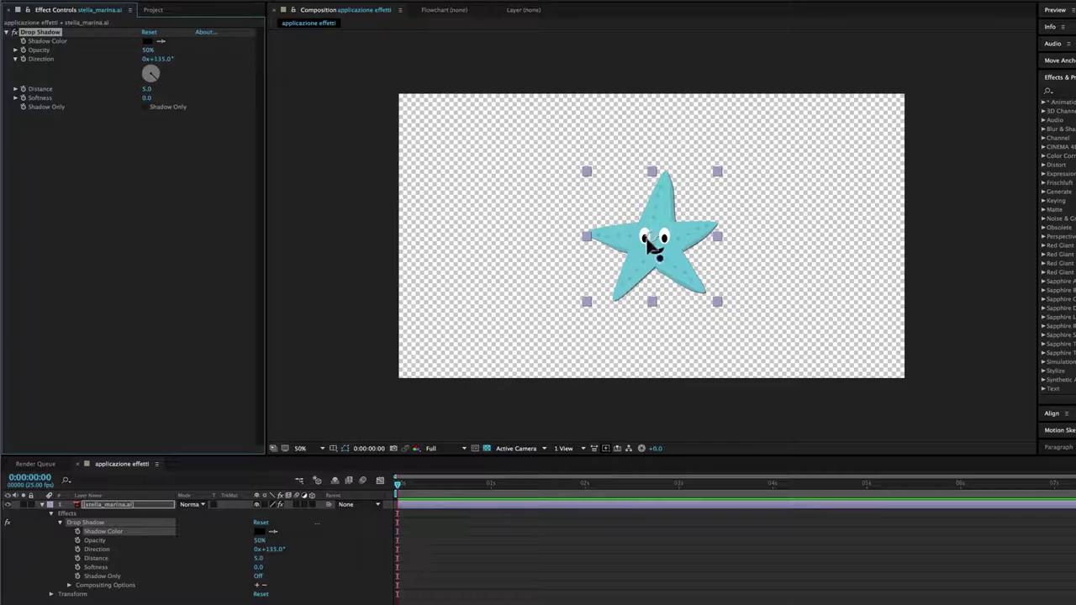
# Scrub the Drop Shadow to 65% opacity, 1x+125° direction and 16.0 distance
pyautogui.scroll(2, 652, 244)
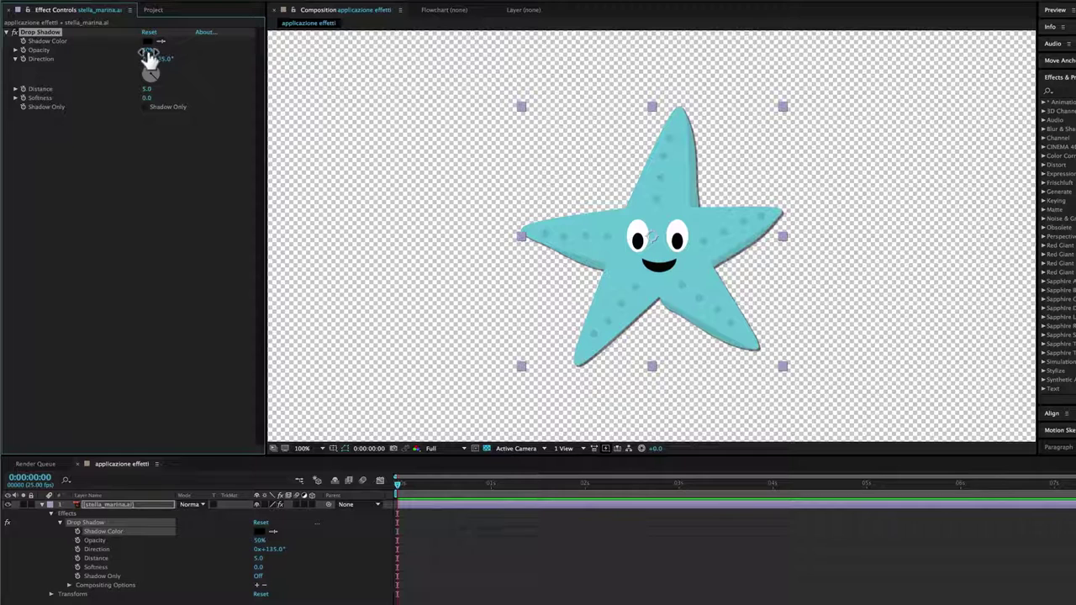
pyautogui.moveTo(147, 52); pyautogui.dragTo(211, 40)
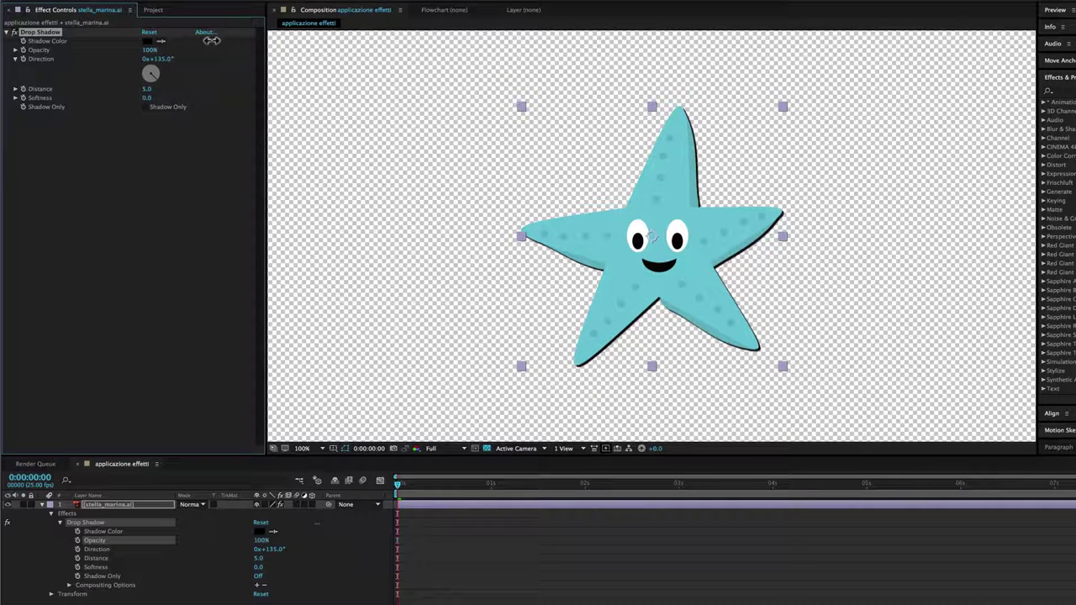
pyautogui.moveTo(217, 40)
pyautogui.mouseDown()
pyautogui.moveTo(65, 66)
pyautogui.moveTo(250, 58)
pyautogui.mouseUp()
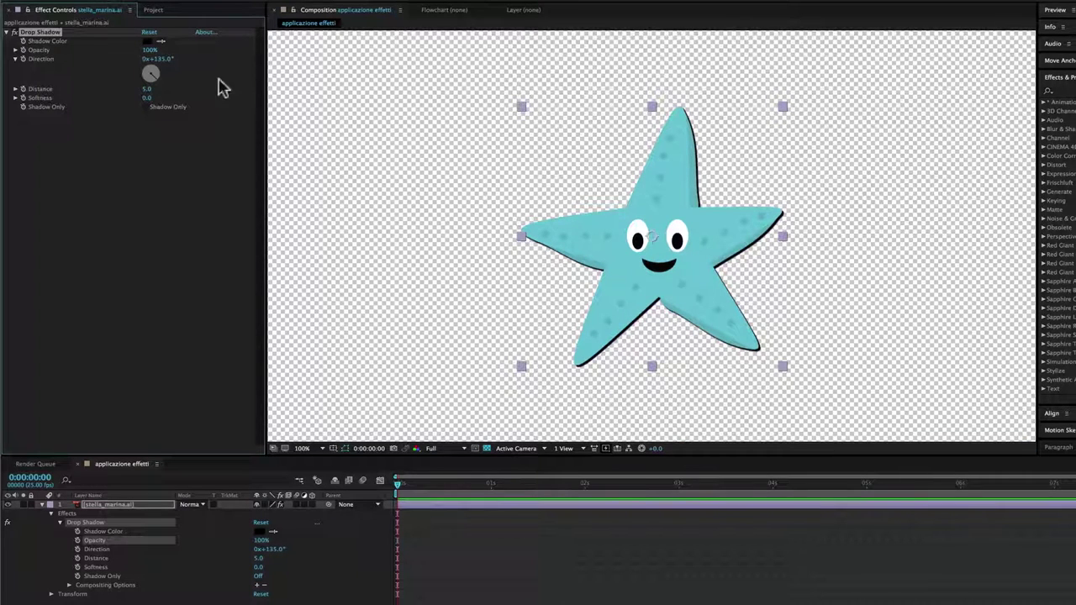
pyautogui.moveTo(149, 50); pyautogui.dragTo(118, 56)
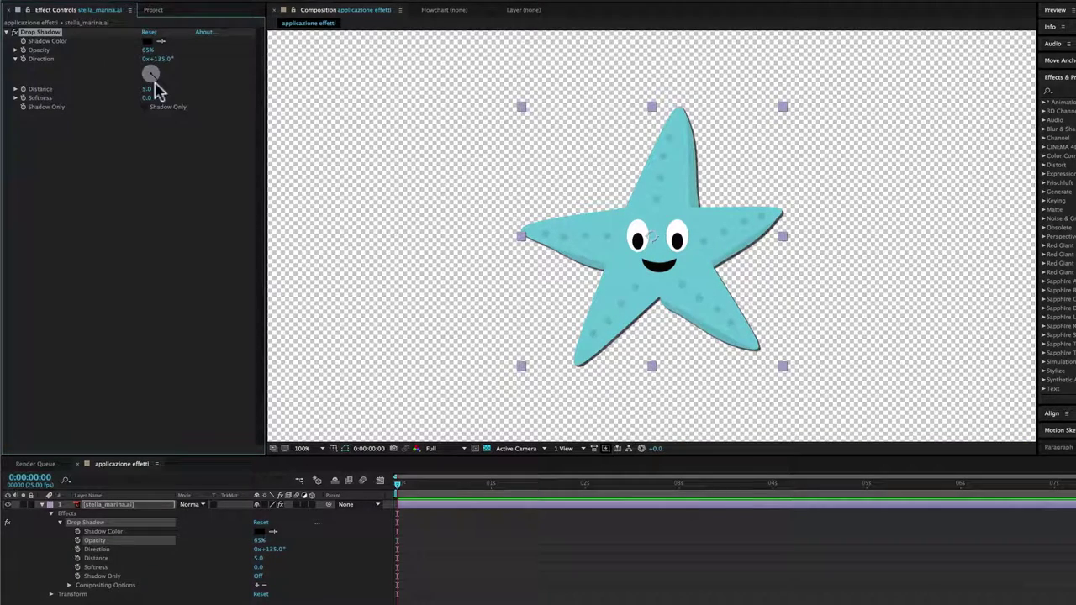
pyautogui.moveTo(156, 84)
pyautogui.mouseDown()
pyautogui.moveTo(229, 60)
pyautogui.moveTo(128, 84)
pyautogui.moveTo(163, 88)
pyautogui.mouseUp()
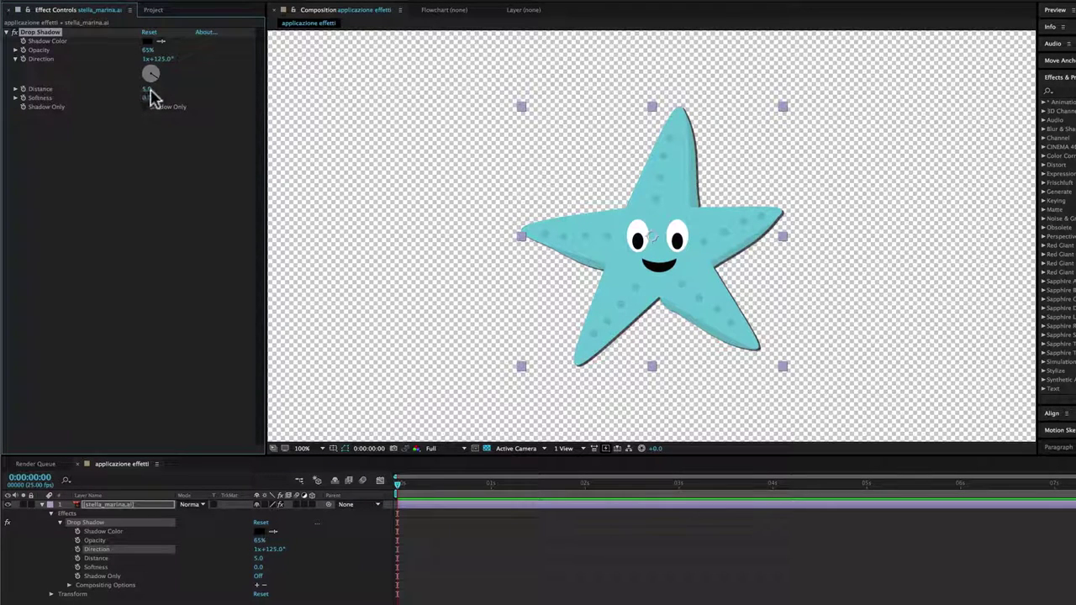
pyautogui.moveTo(146, 89)
pyautogui.mouseDown()
pyautogui.moveTo(193, 89)
pyautogui.moveTo(148, 92)
pyautogui.moveTo(160, 97)
pyautogui.mouseUp()
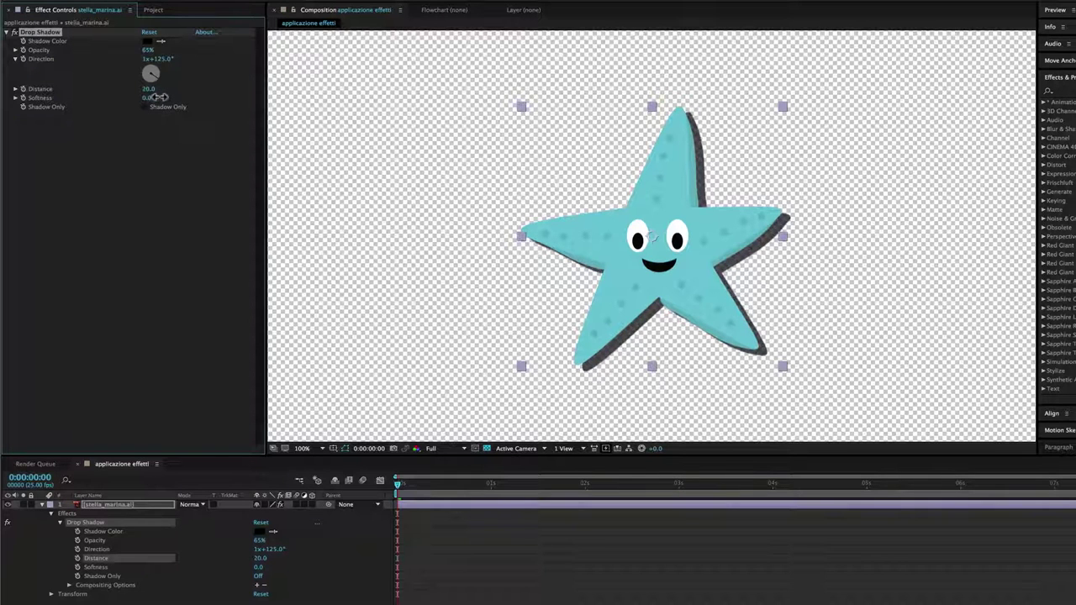
pyautogui.moveTo(160, 98); pyautogui.dragTo(133, 106)
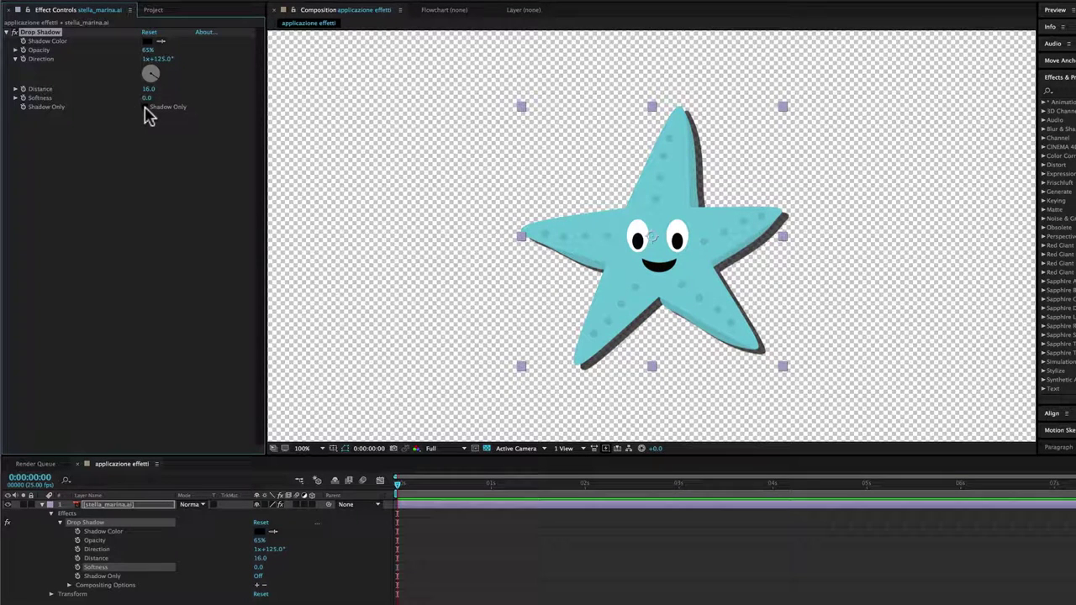
# Preview the shadow with Shadow Only, then set opacity to 72% and distance to 24.0
pyautogui.click(145, 107)
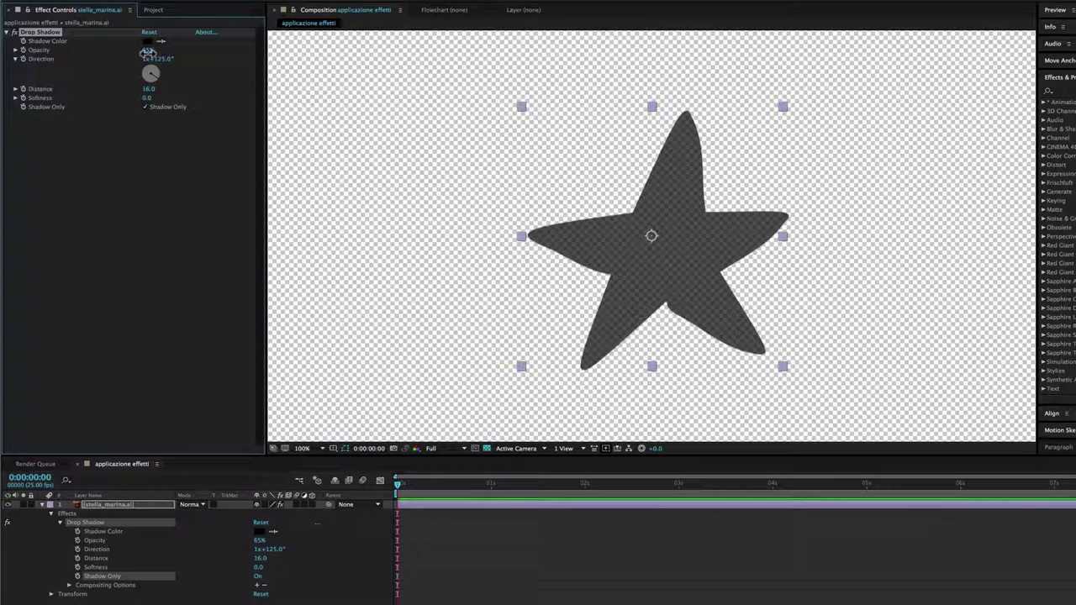
pyautogui.moveTo(148, 52); pyautogui.dragTo(211, 57)
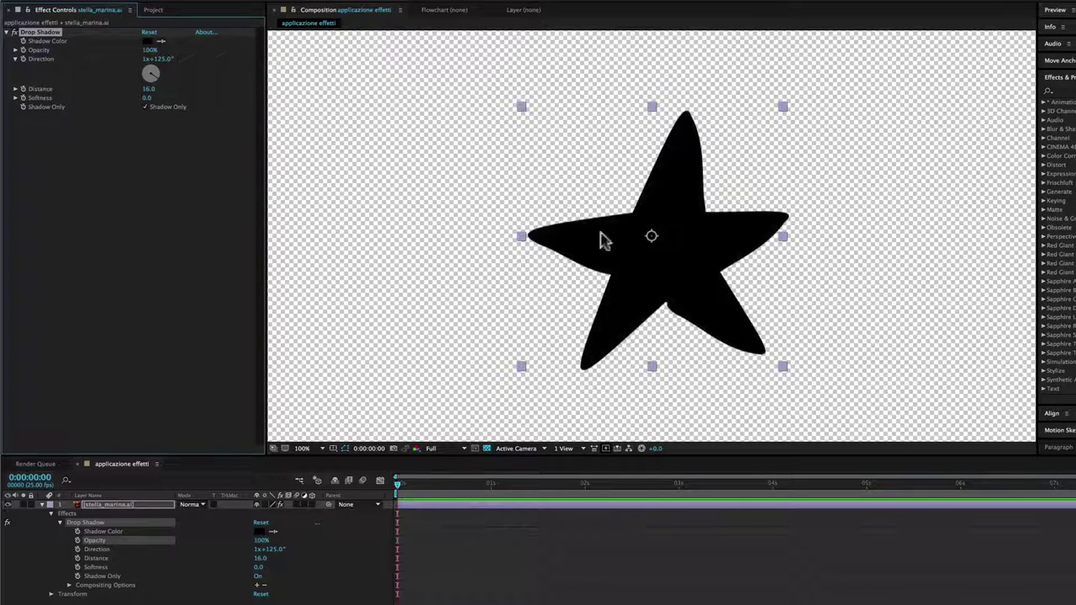
pyautogui.moveTo(151, 52)
pyautogui.mouseDown()
pyautogui.moveTo(127, 53)
pyautogui.moveTo(155, 52)
pyautogui.mouseUp()
pyautogui.click(145, 107)
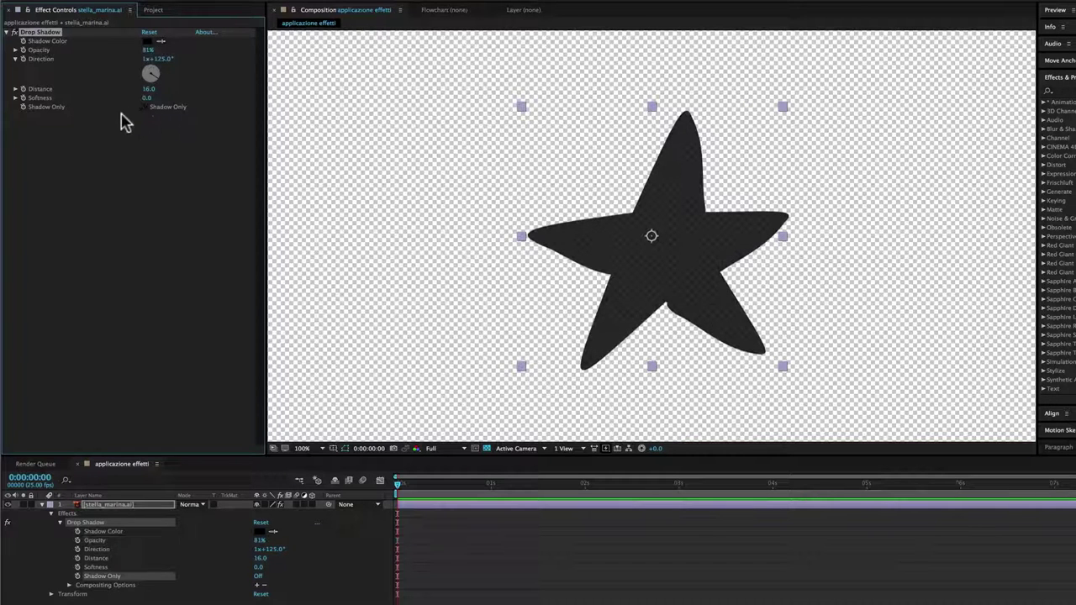
pyautogui.moveTo(146, 51); pyautogui.dragTo(138, 51)
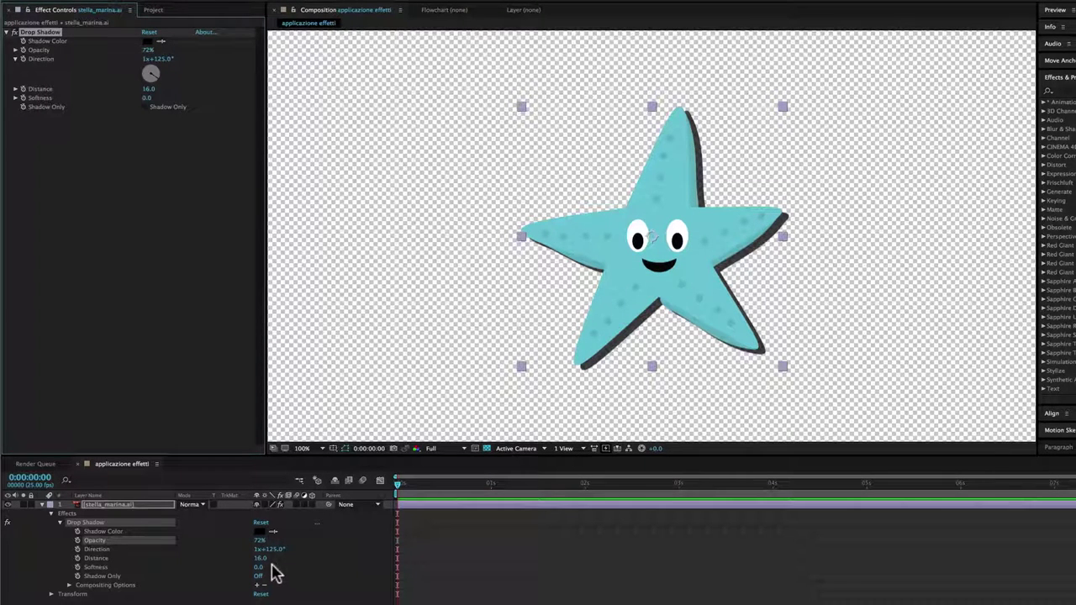
pyautogui.moveTo(257, 558); pyautogui.dragTo(259, 563)
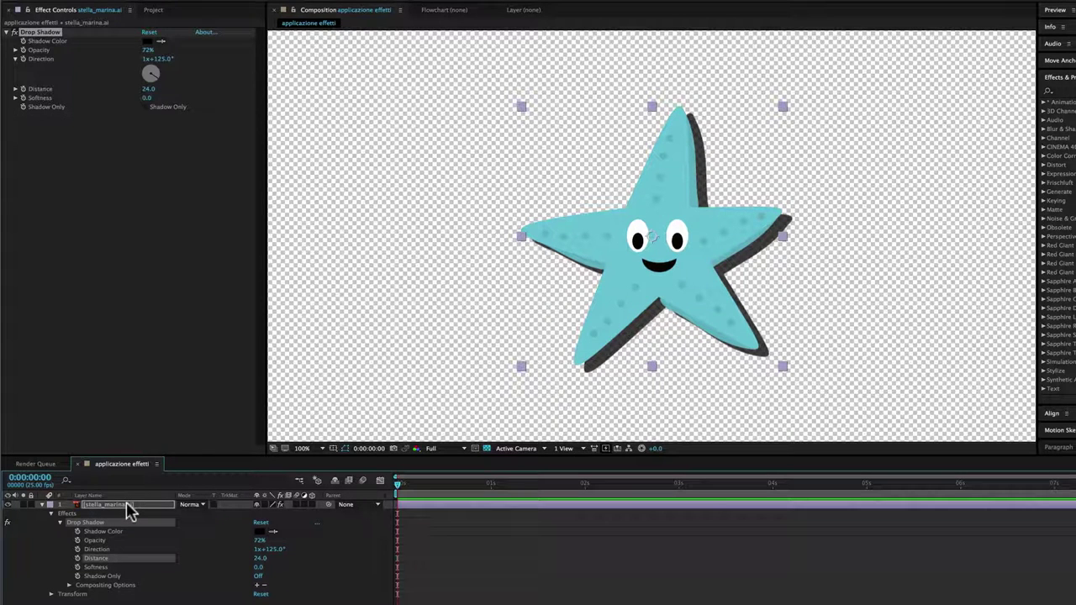
# Delete the stella_marina layer and dock Effect Controls beside the Project panel
pyautogui.press('Delete')
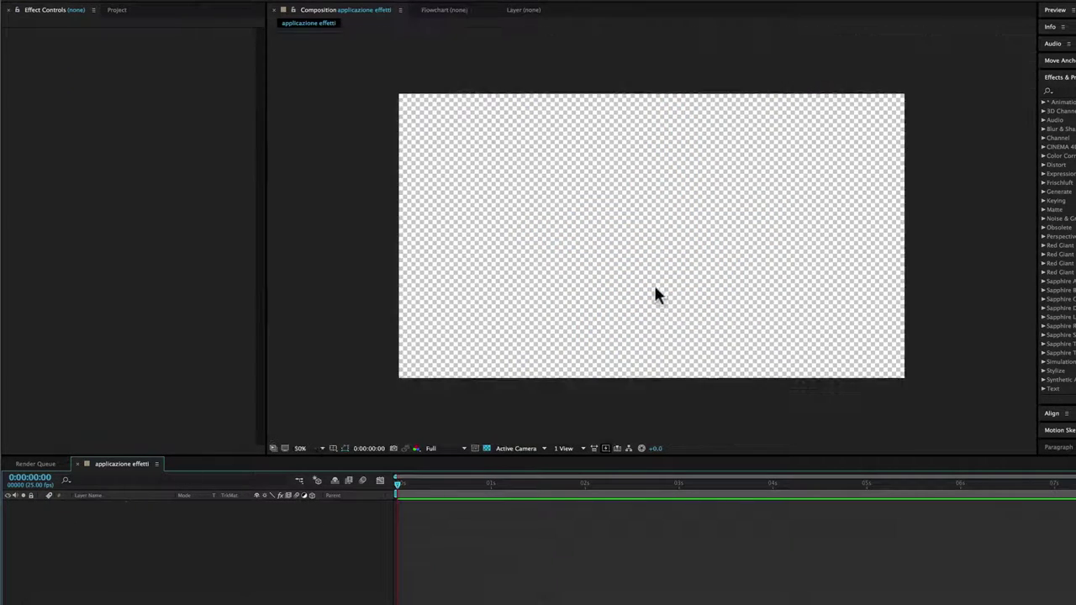
pyautogui.scroll(-2, 654, 285)
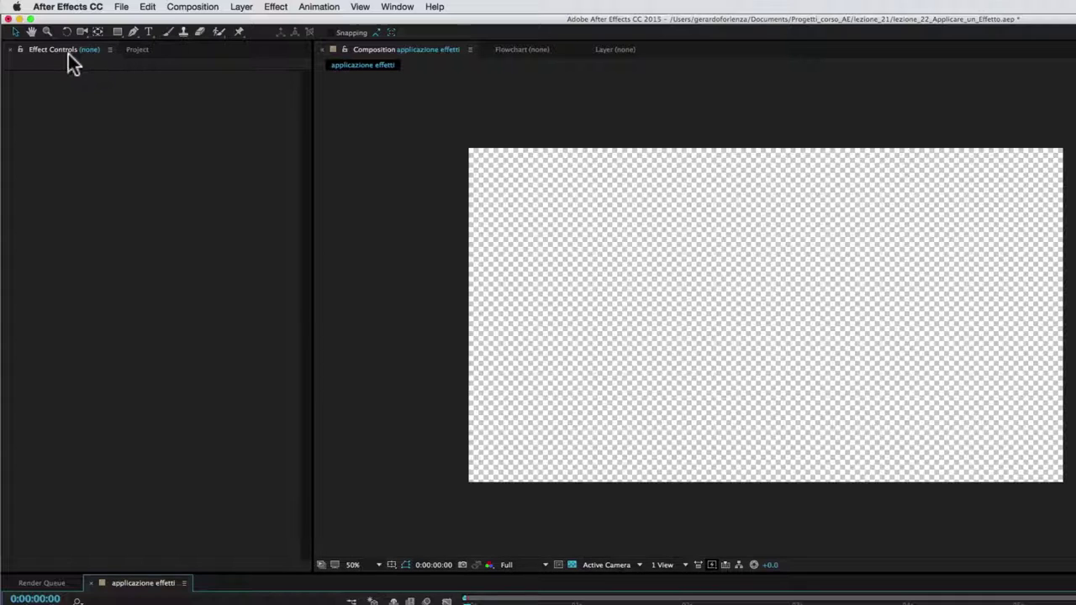
pyautogui.click(138, 50)
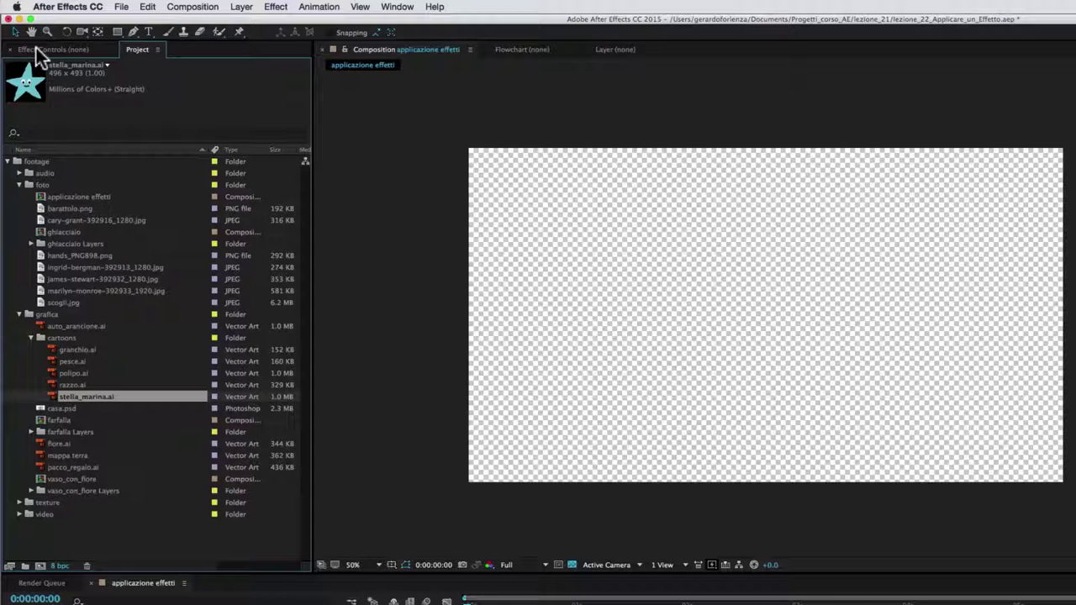
pyautogui.moveTo(36, 47); pyautogui.dragTo(304, 124)
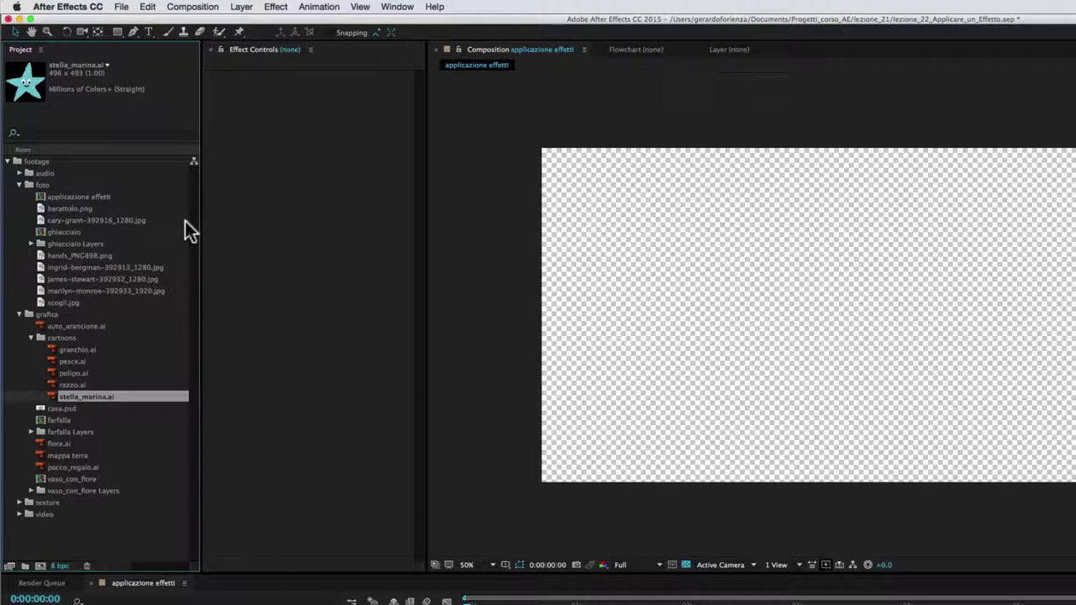
pyautogui.moveTo(257, 50); pyautogui.dragTo(148, 48)
pyautogui.moveTo(255, 48); pyautogui.dragTo(157, 55)
# Add ingrid-bergman-392913_1280.jpg to the composition, scale it down to fit the frame, and select it
pyautogui.moveTo(41, 267); pyautogui.dragTo(898, 231)
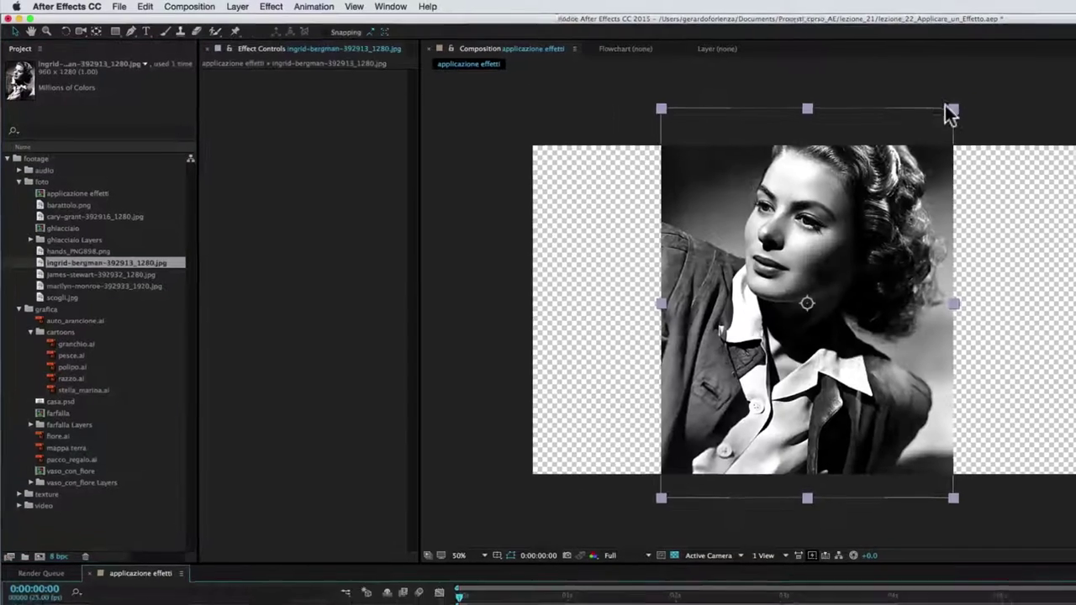
pyautogui.moveTo(945, 105); pyautogui.dragTo(856, 140)
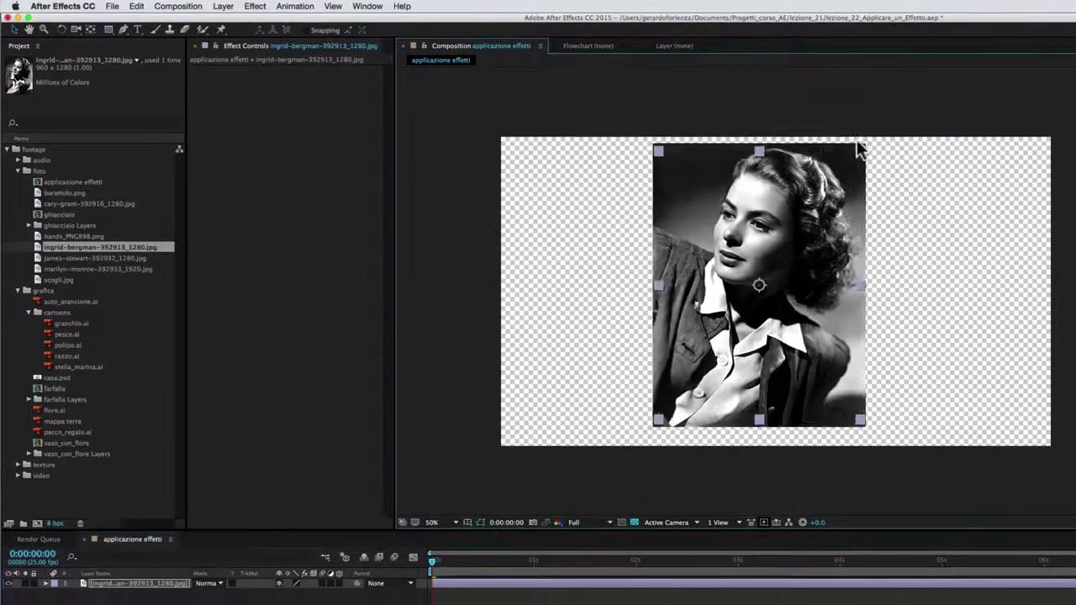
pyautogui.moveTo(793, 288); pyautogui.dragTo(711, 236)
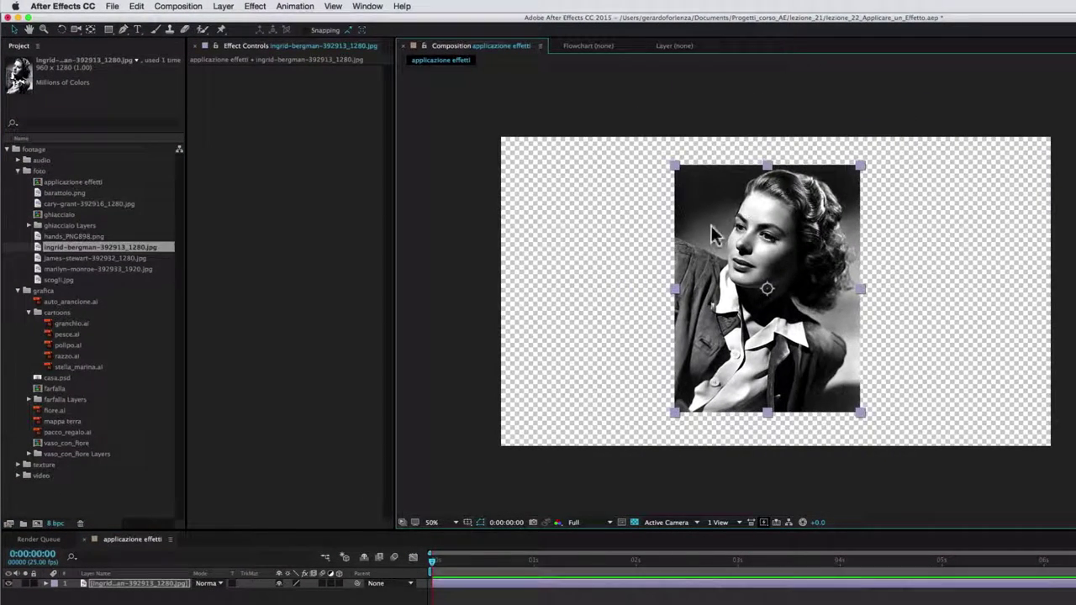
pyautogui.click(149, 585)
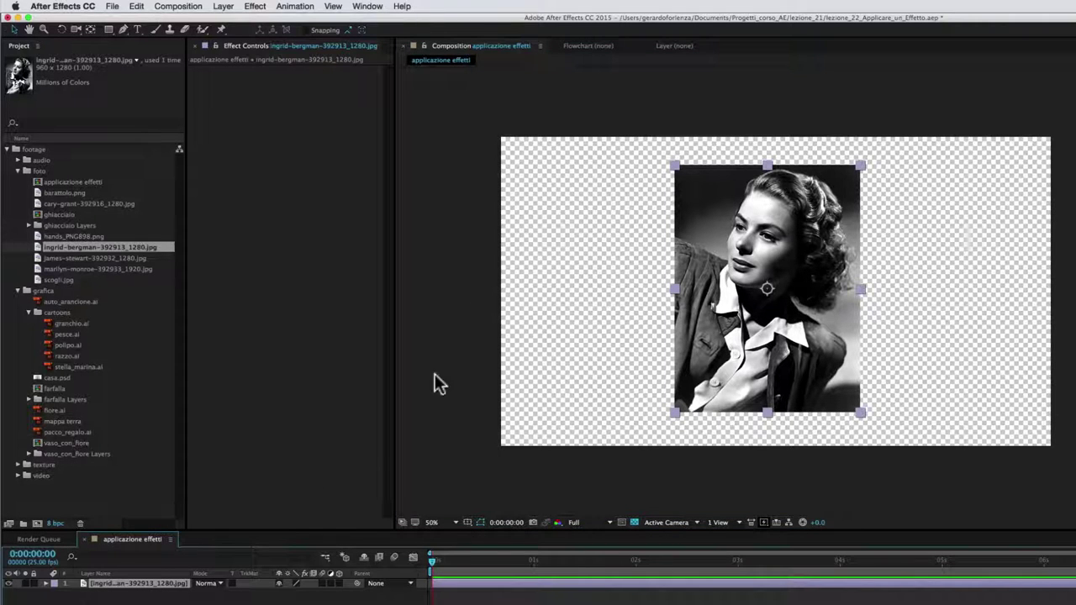
pyautogui.click(254, 6)
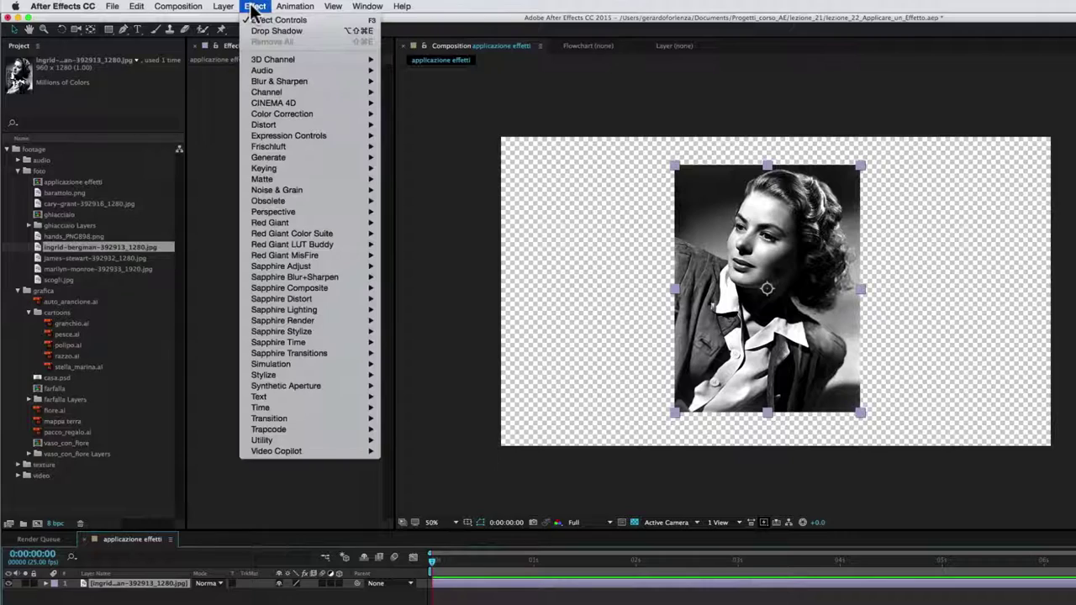
# Apply Transition > Venetian Blinds to the portrait and expand its Venetian Blinds properties in the timeline
pyautogui.moveTo(275, 418)
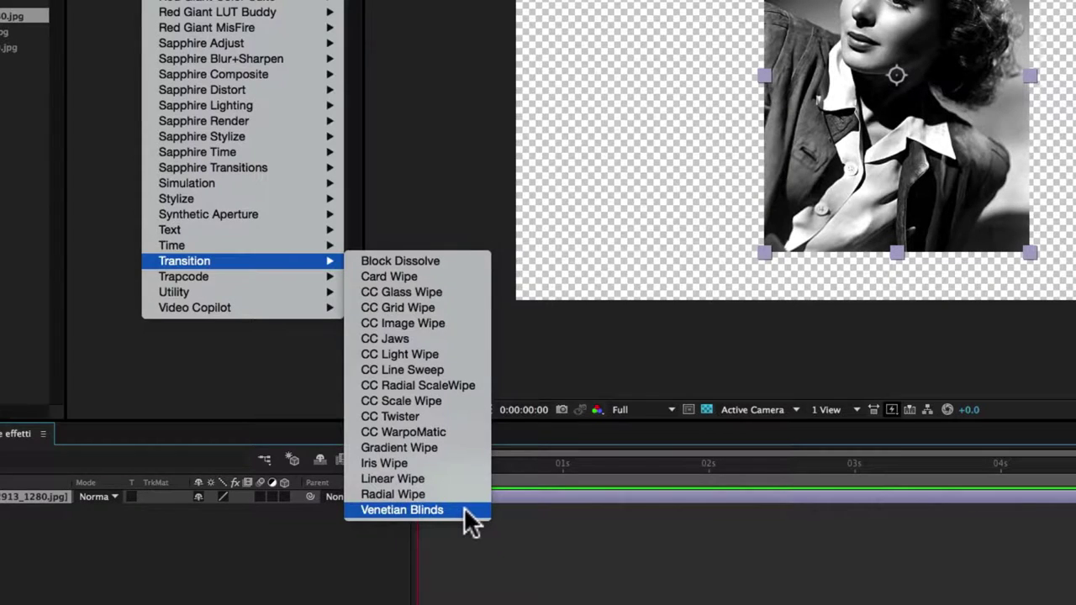
pyautogui.click(460, 511)
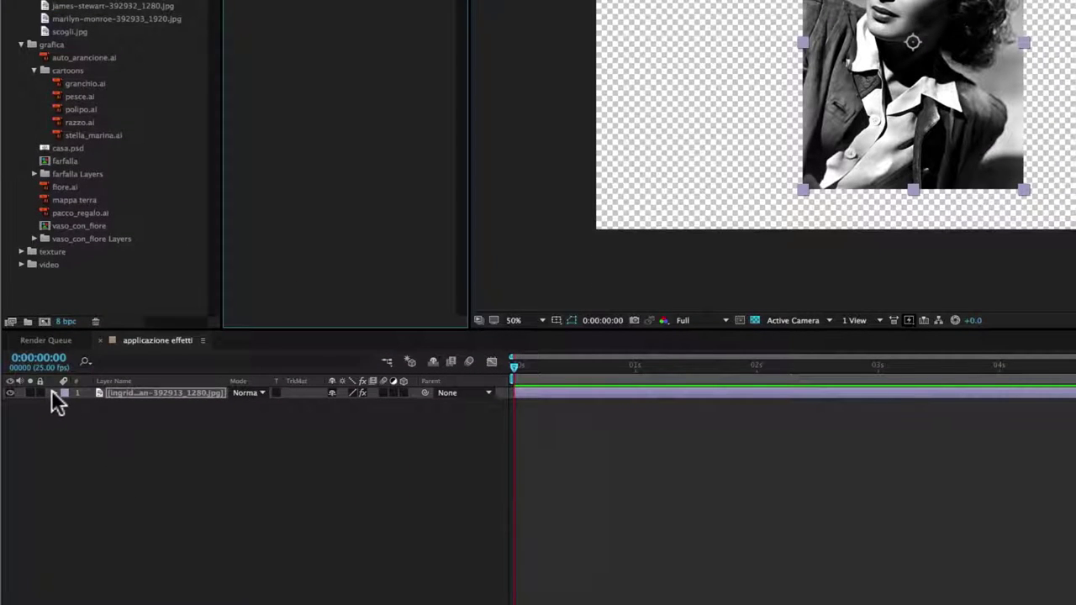
pyautogui.click(52, 392)
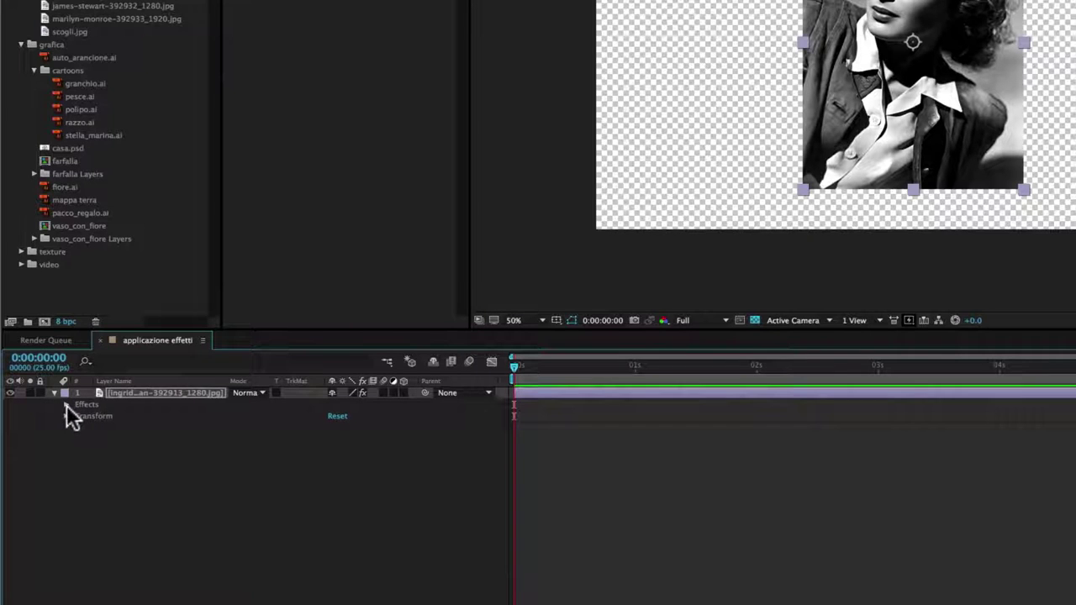
pyautogui.click(66, 405)
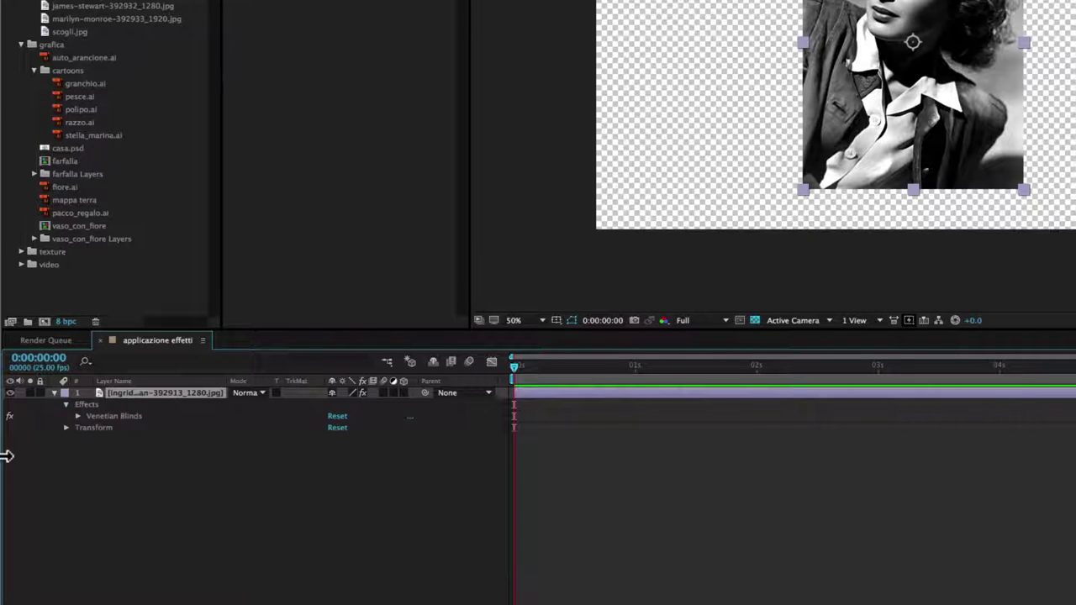
pyautogui.click(77, 416)
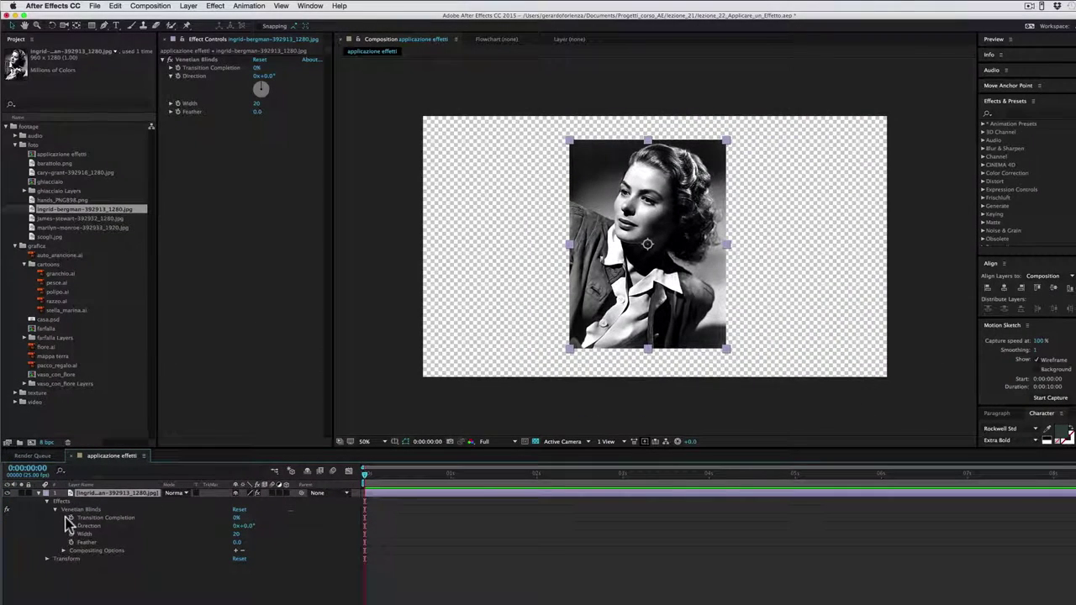
# Select Venetian Blinds and test Transition Completion, settling around 34%
pyautogui.click(69, 510)
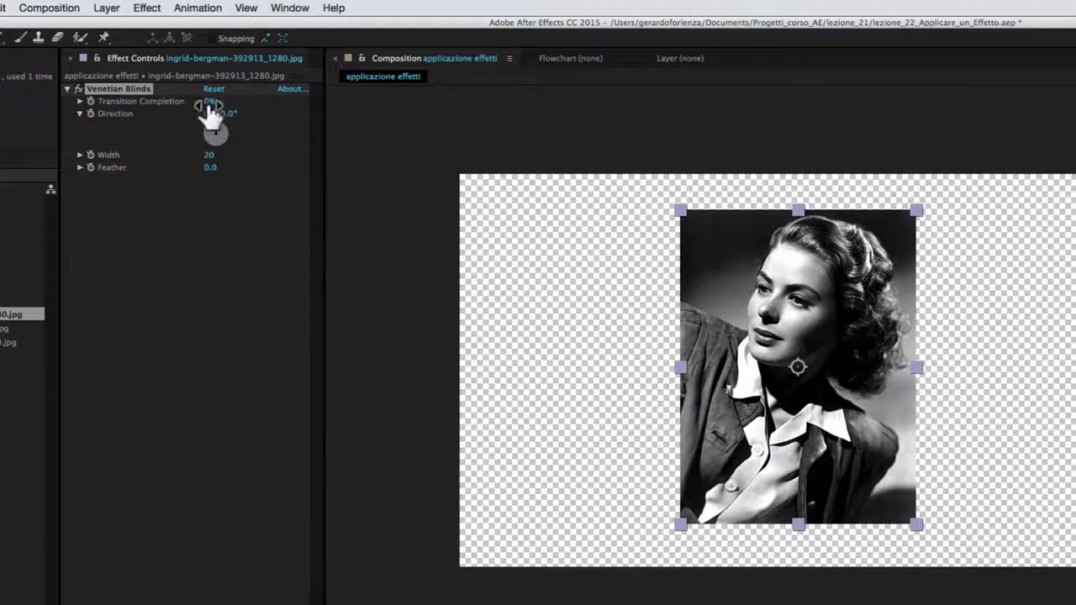
pyautogui.moveTo(208, 102); pyautogui.dragTo(311, 102)
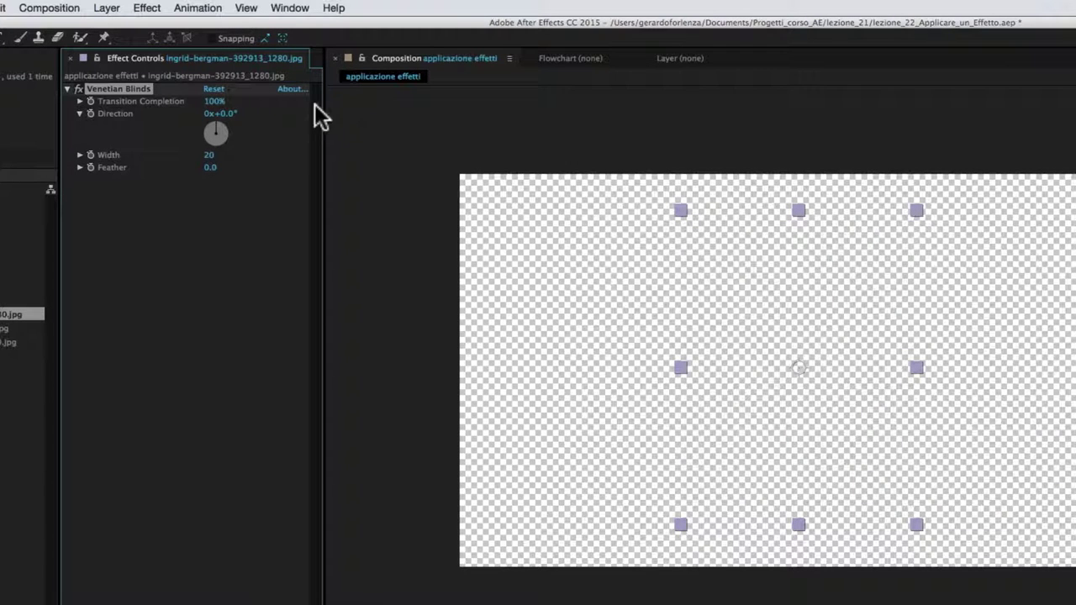
pyautogui.moveTo(216, 102); pyautogui.dragTo(107, 101)
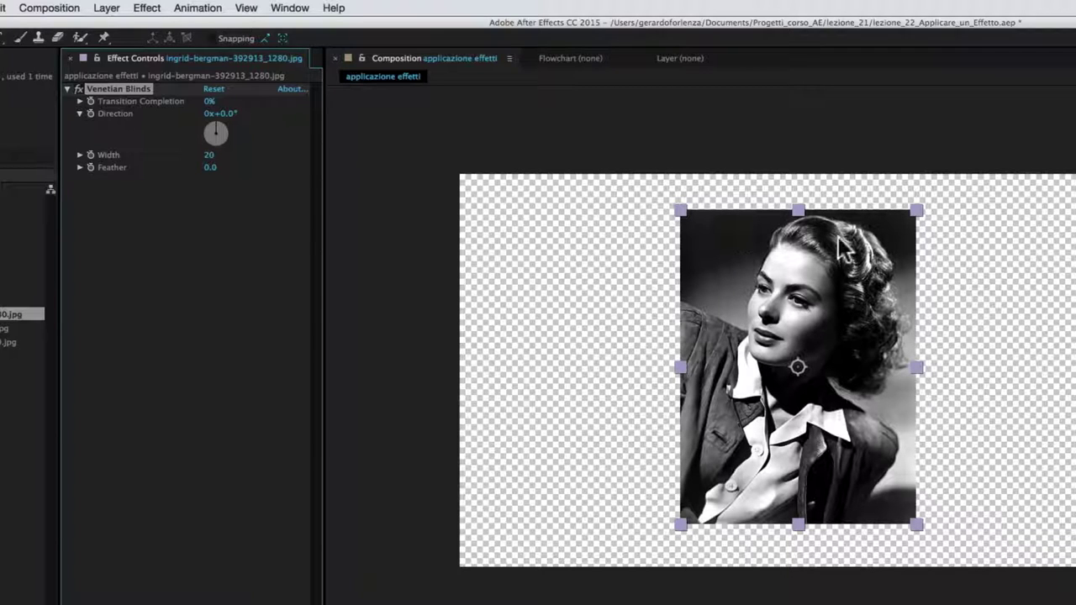
pyautogui.moveTo(206, 101); pyautogui.dragTo(231, 101)
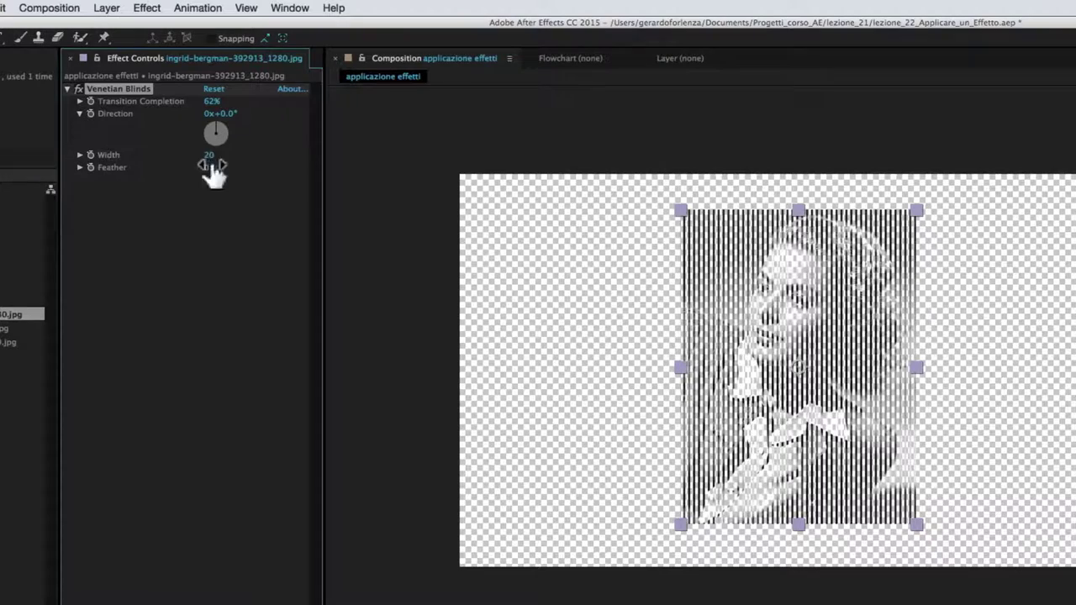
# Reopen the blinds, set stripe width to 117, direction to 38°, and soften the edges
pyautogui.moveTo(212, 160); pyautogui.dragTo(312, 152)
pyautogui.moveTo(211, 102)
pyautogui.mouseDown()
pyautogui.moveTo(142, 113)
pyautogui.moveTo(241, 116)
pyautogui.moveTo(149, 117)
pyautogui.mouseUp()
pyautogui.moveTo(207, 159); pyautogui.dragTo(177, 160)
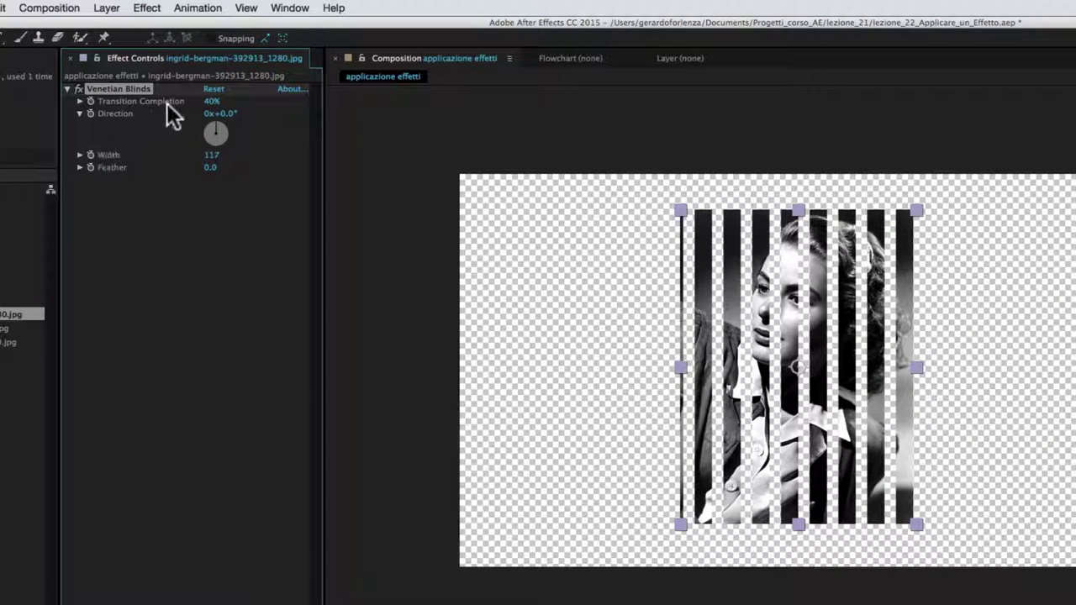
pyautogui.moveTo(217, 120); pyautogui.dragTo(221, 125)
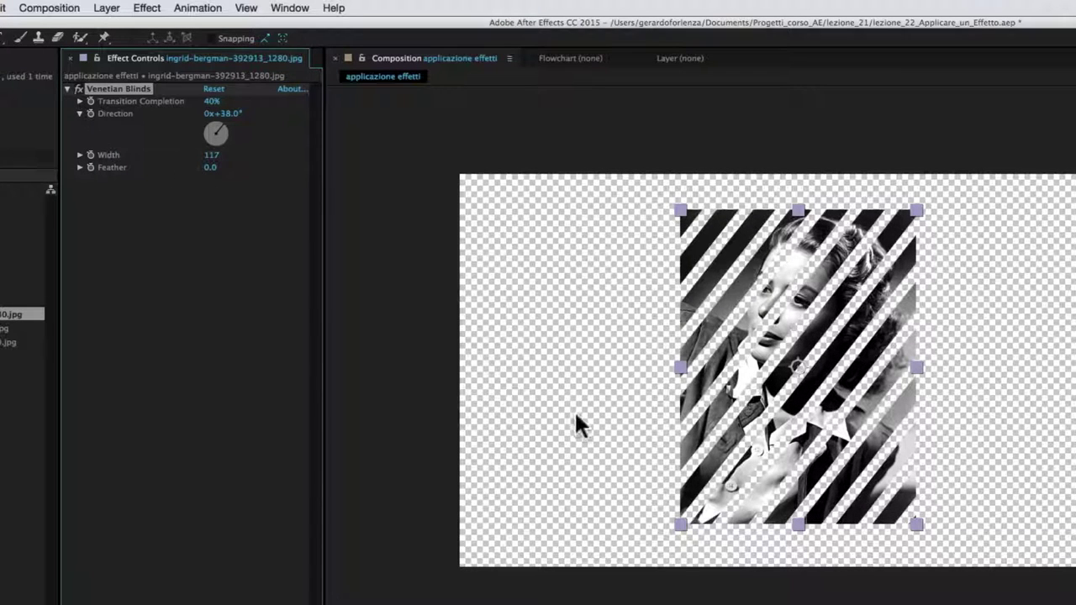
pyautogui.moveTo(212, 169)
pyautogui.mouseDown()
pyautogui.moveTo(247, 171)
pyautogui.moveTo(171, 173)
pyautogui.mouseUp()
# Scrub Venetian Blinds Transition Completion in the timeline up to 100%, hiding the portrait
pyautogui.click(214, 103)
pyautogui.moveTo(213, 109)
pyautogui.mouseDown()
pyautogui.moveTo(281, 99)
pyautogui.moveTo(173, 92)
pyautogui.mouseUp()
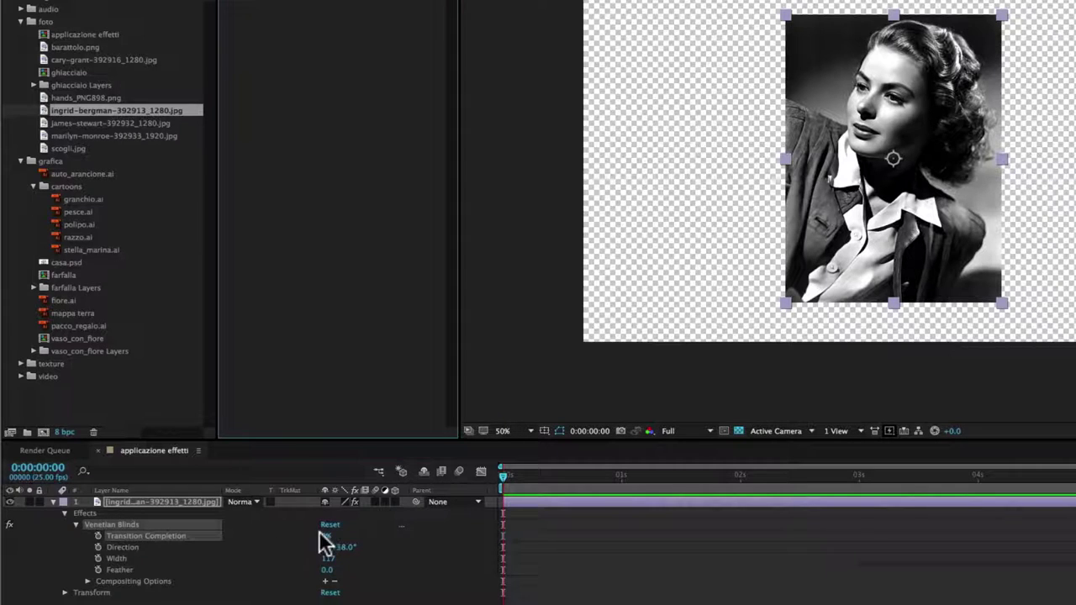
pyautogui.moveTo(325, 537); pyautogui.dragTo(316, 540)
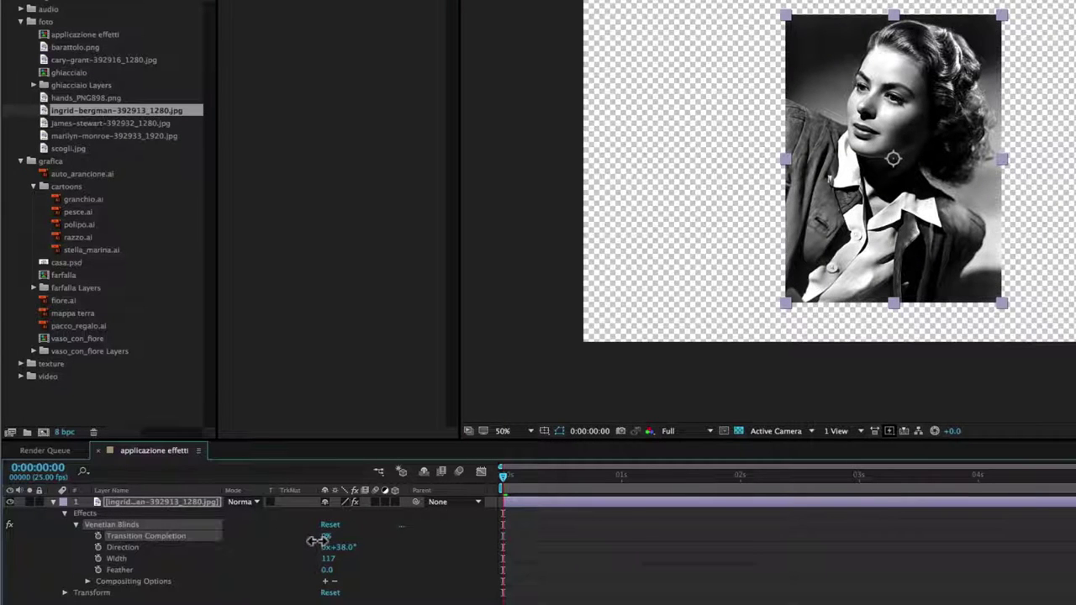
pyautogui.moveTo(316, 540); pyautogui.dragTo(396, 540)
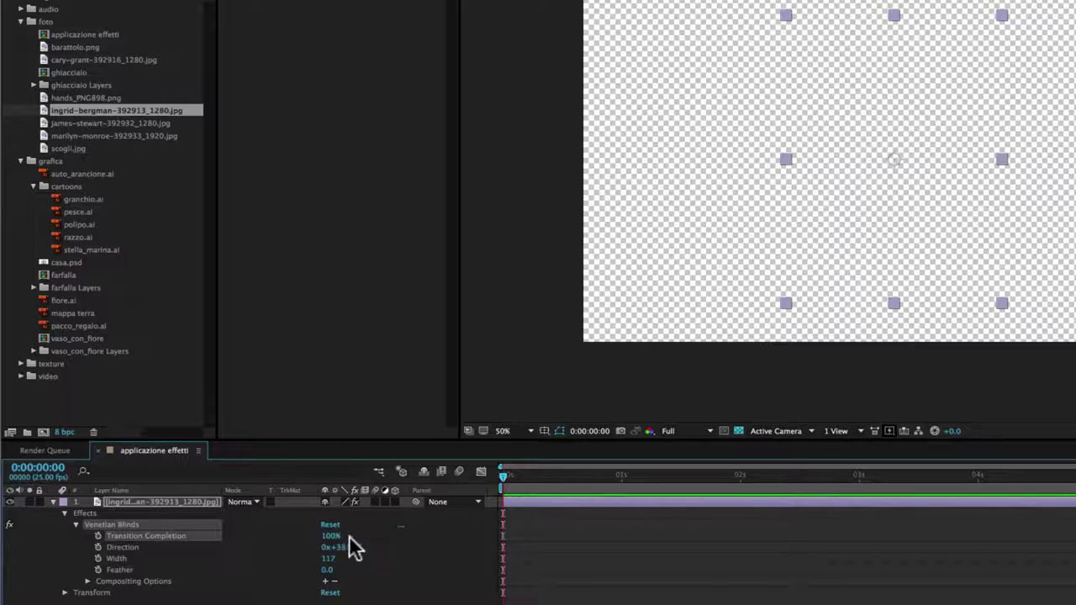
# Keyframe Transition Completion from 100% at 0s to 0% at one second
pyautogui.click(98, 535)
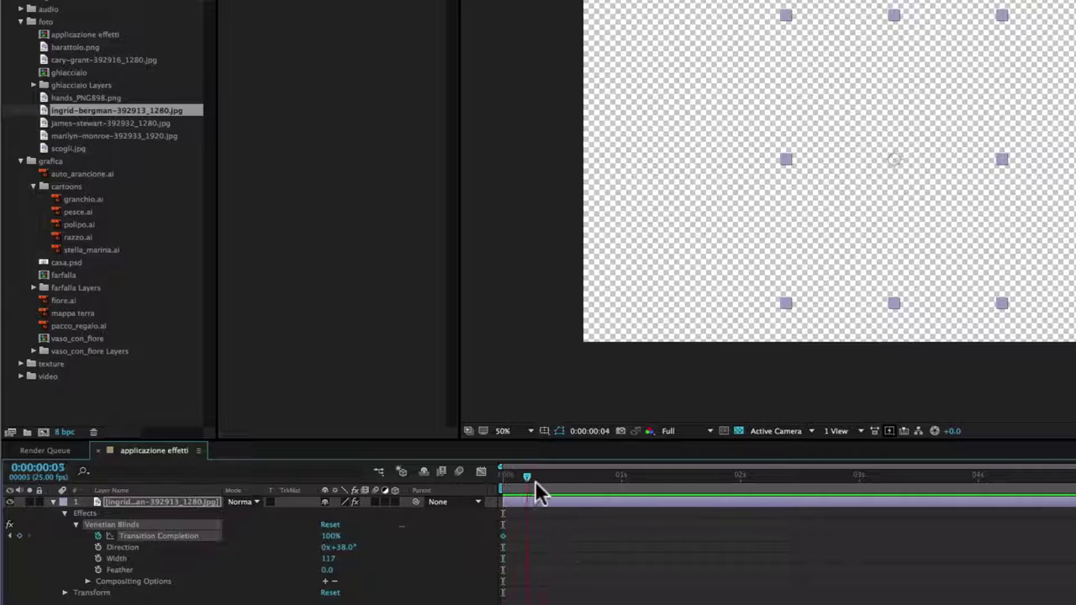
pyautogui.moveTo(613, 480); pyautogui.dragTo(621, 477)
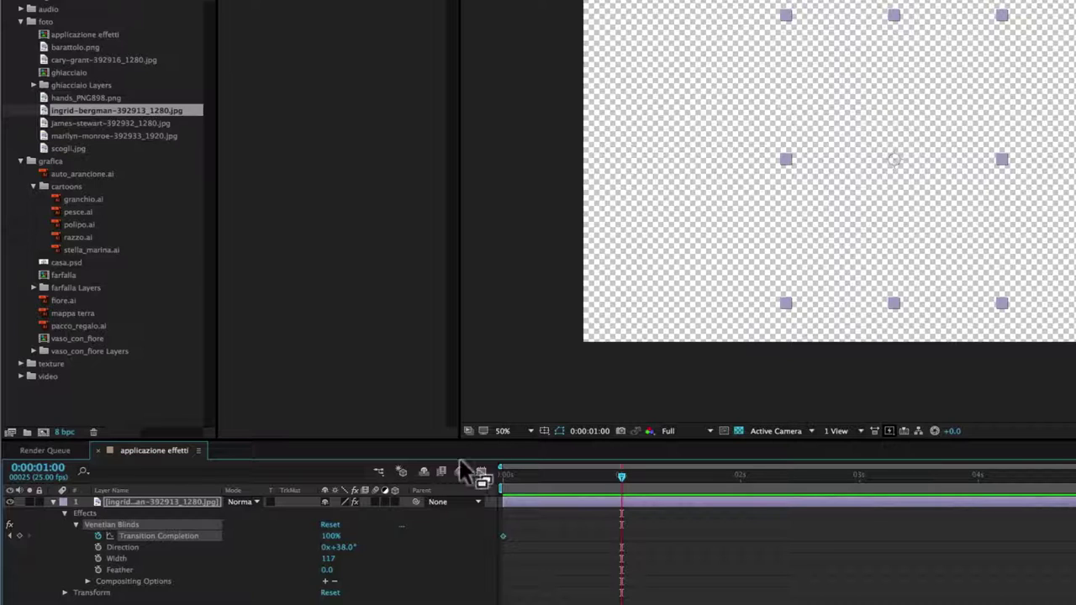
pyautogui.click(330, 538)
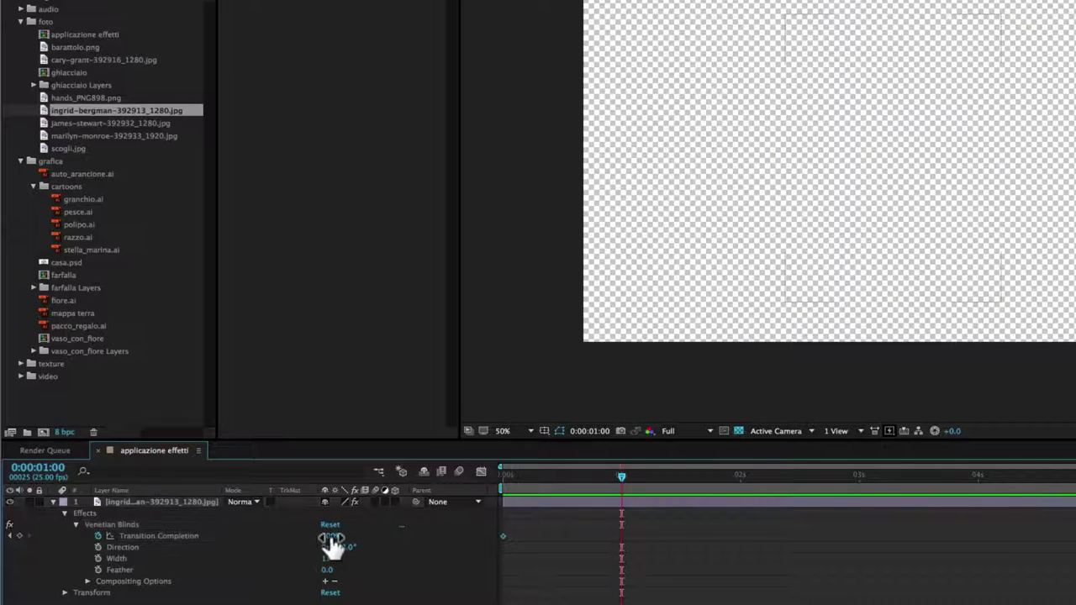
pyautogui.moveTo(330, 538); pyautogui.dragTo(227, 526)
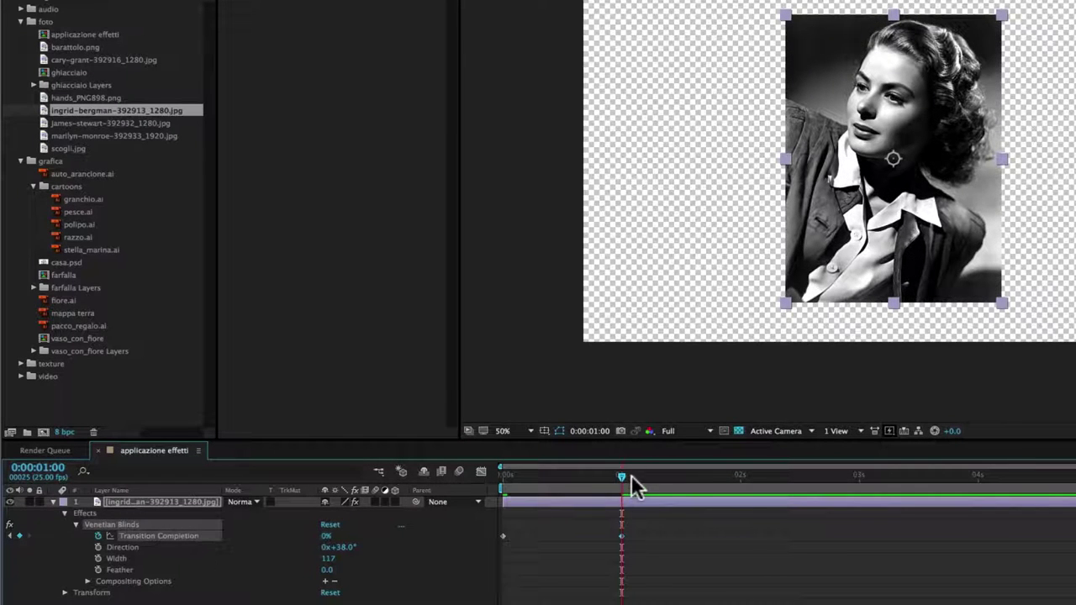
# Apply Easy Ease to both keyframes, preview the animation, and narrow stripe width to 80
pyautogui.moveTo(670, 481); pyautogui.dragTo(665, 483)
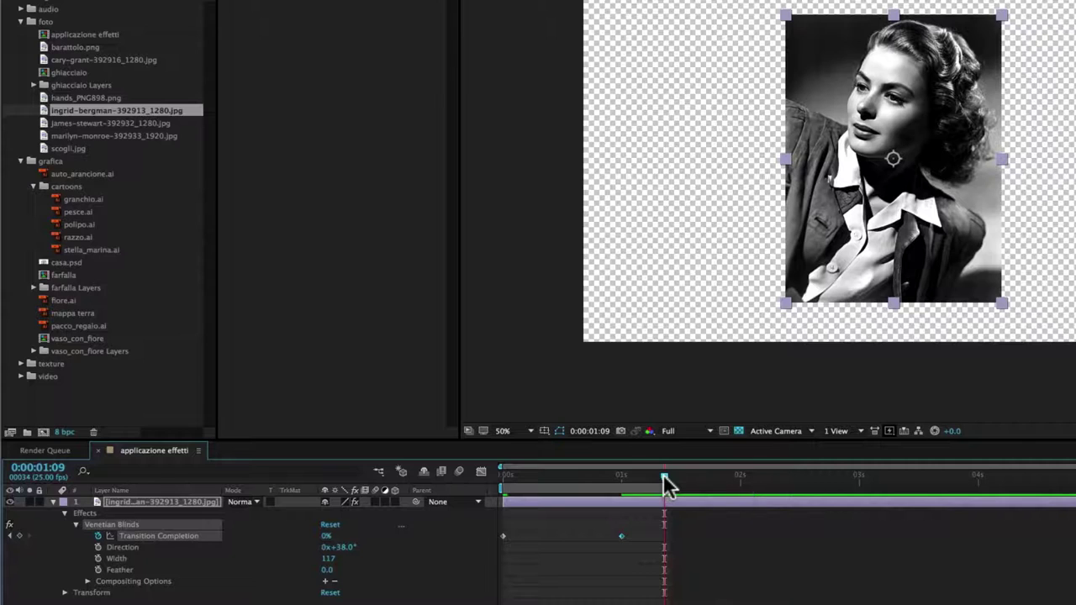
pyautogui.press('KP_0')
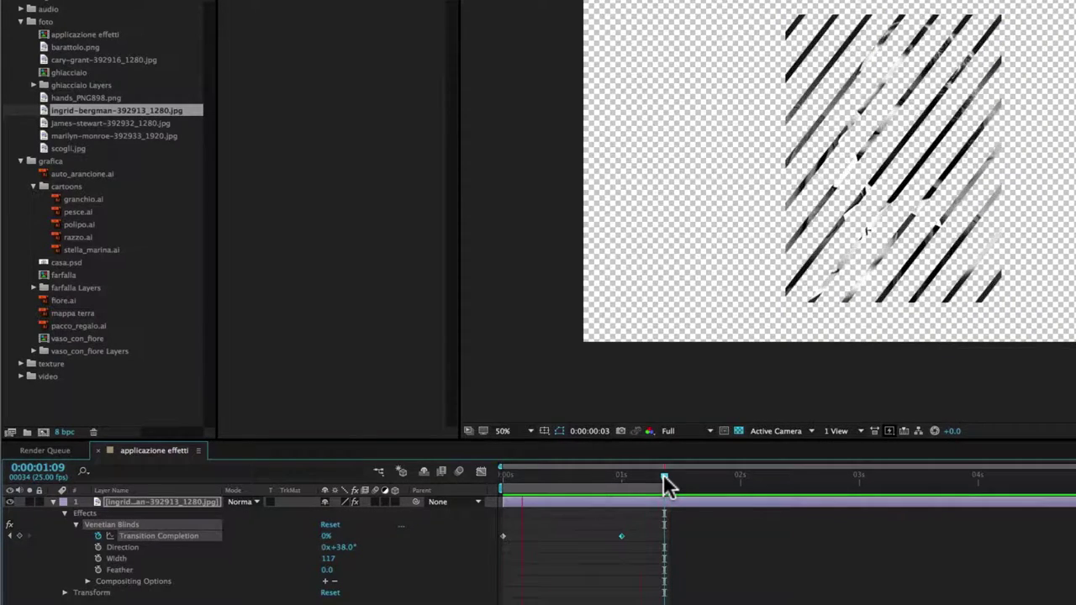
pyautogui.press('space')
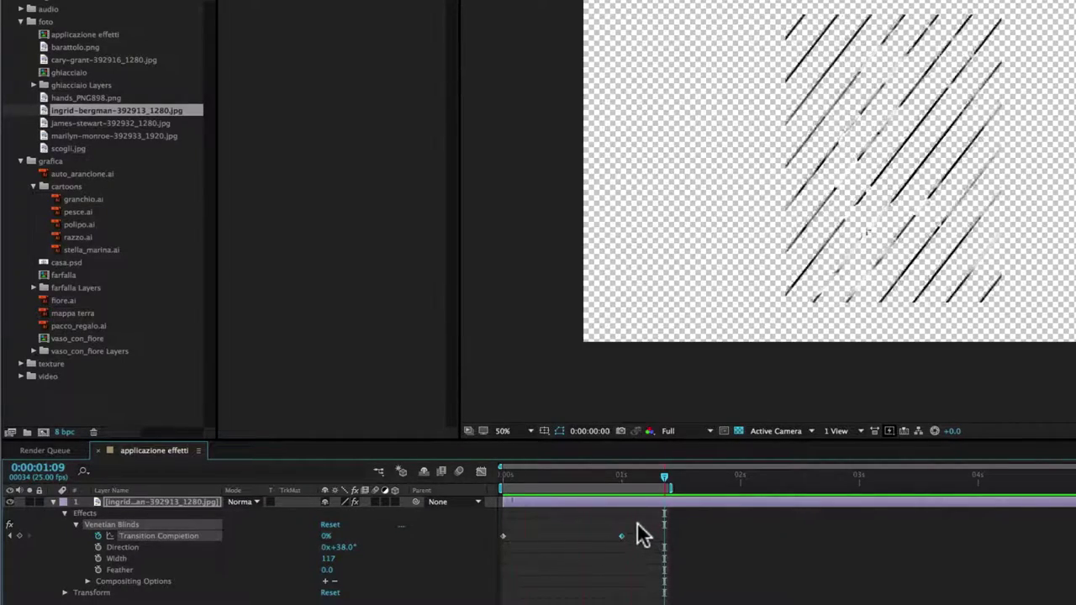
pyautogui.click(609, 476)
pyautogui.moveTo(644, 526); pyautogui.dragTo(495, 553)
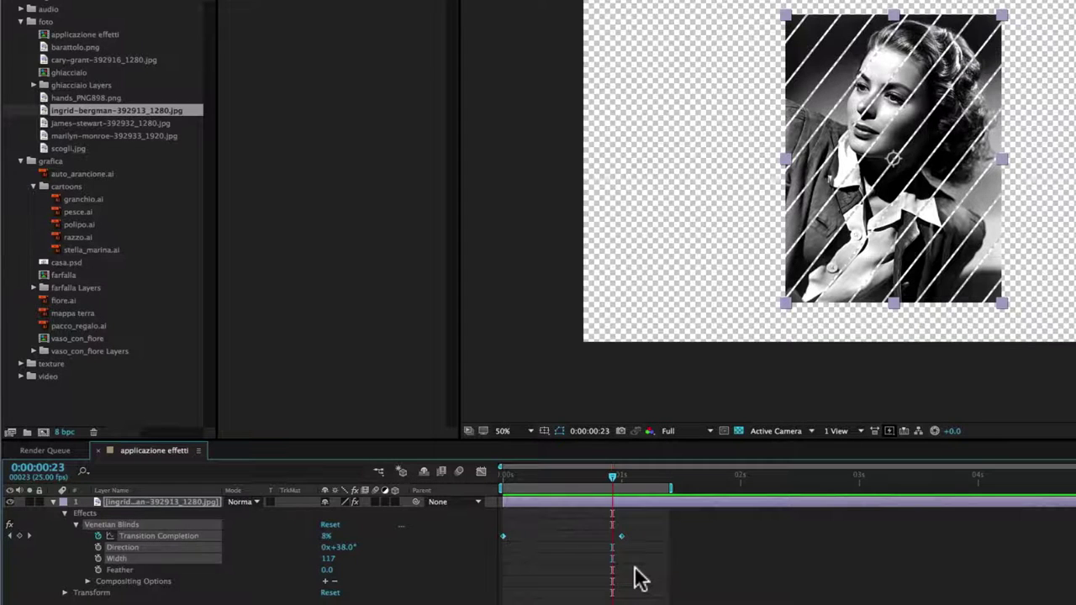
pyautogui.press('F9')
pyautogui.press('space')
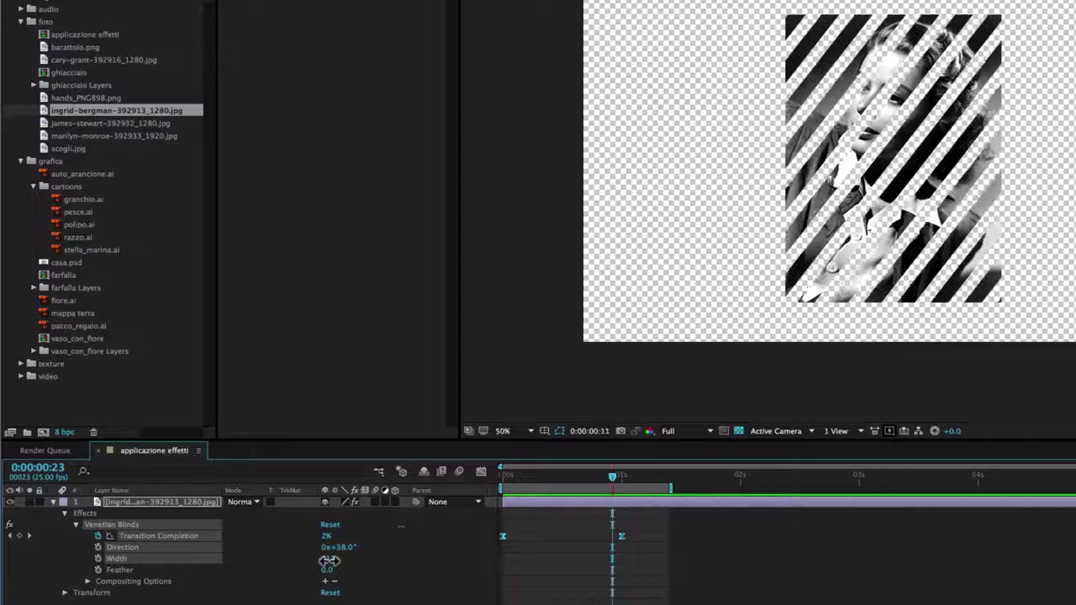
pyautogui.moveTo(329, 561); pyautogui.dragTo(311, 568)
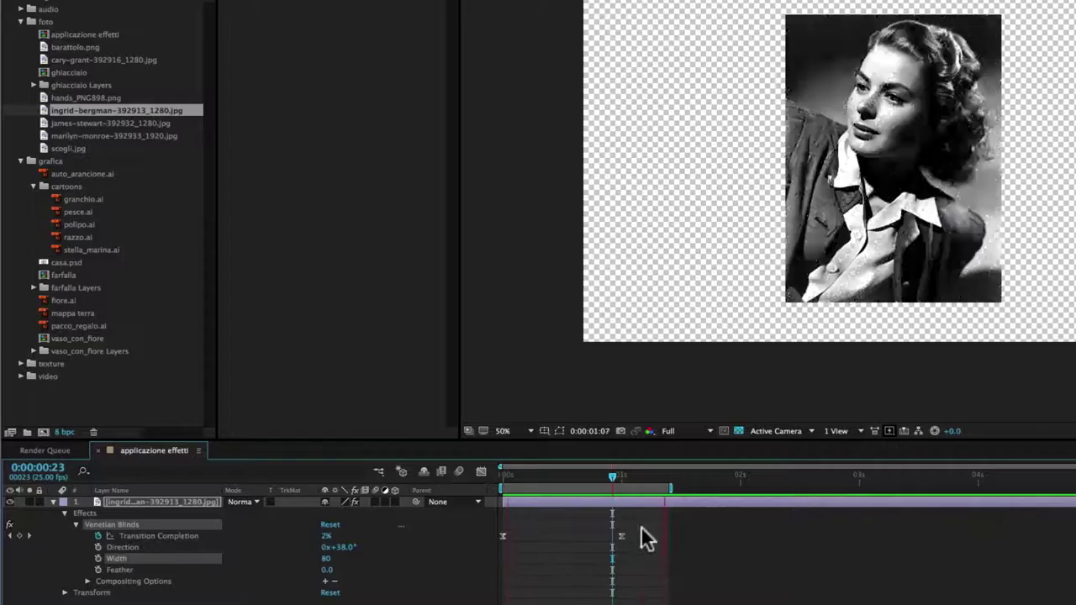
pyautogui.click(633, 475)
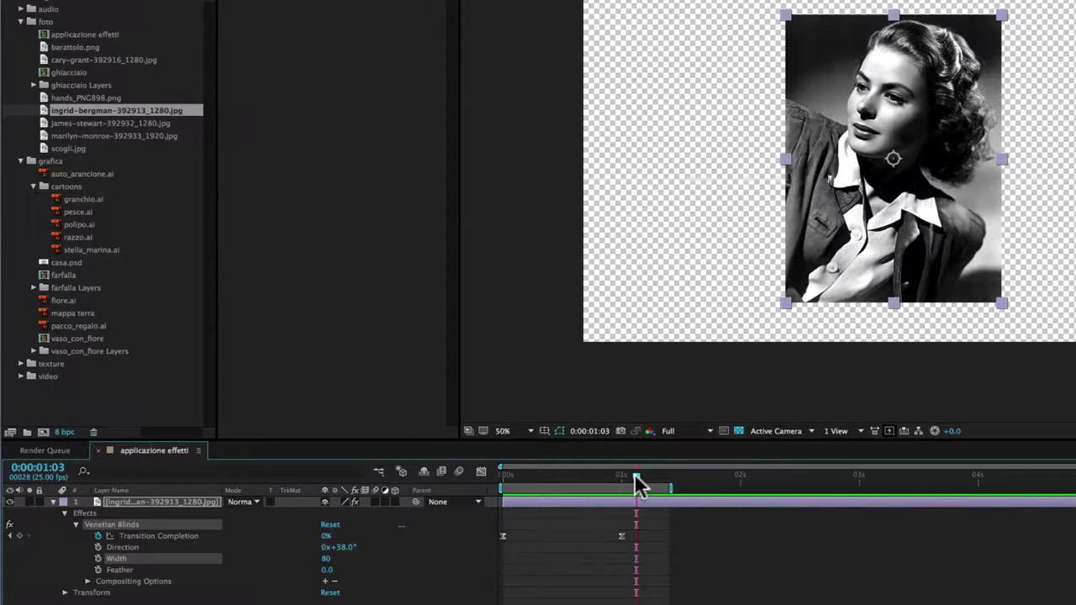
# Go to frame 13 with the blinds half open, select the photo layer, and open the Effect menu
pyautogui.moveTo(634, 475); pyautogui.dragTo(616, 475)
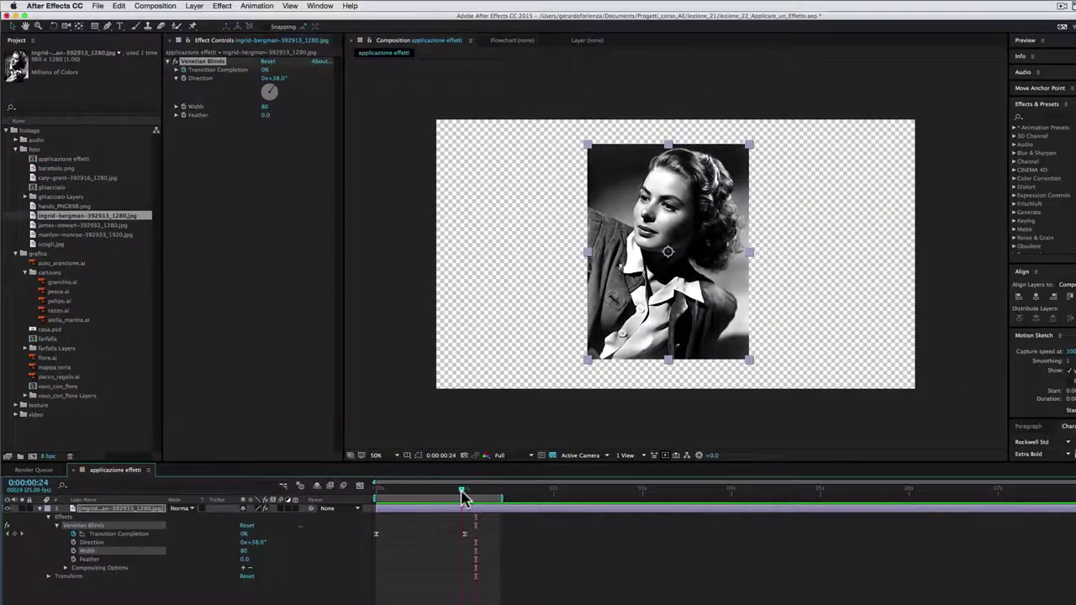
pyautogui.moveTo(465, 498)
pyautogui.mouseDown()
pyautogui.moveTo(448, 509)
pyautogui.moveTo(435, 502)
pyautogui.mouseUp()
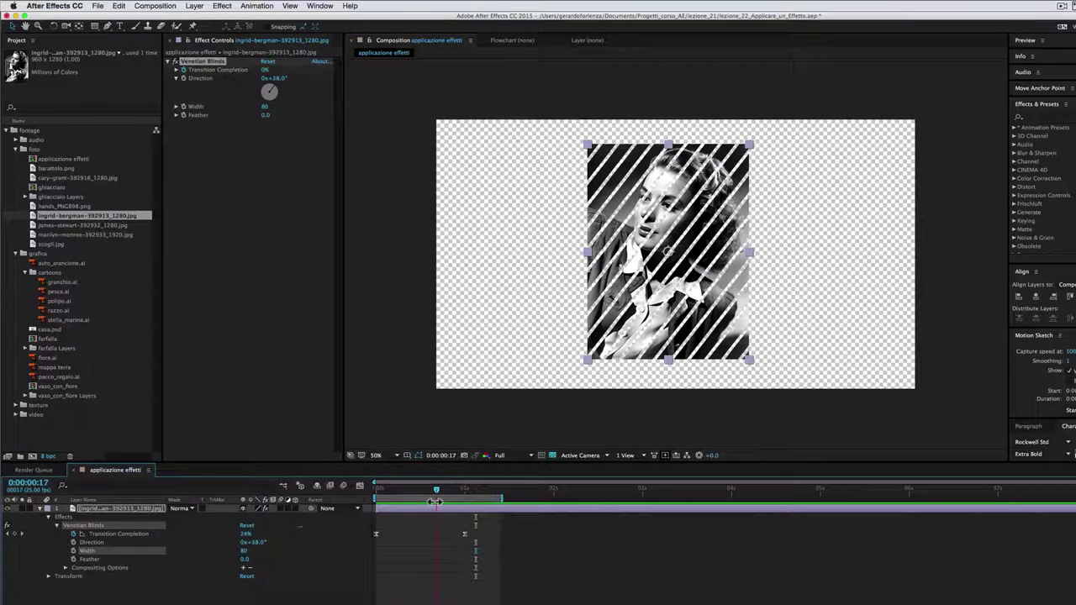
pyautogui.moveTo(441, 500); pyautogui.dragTo(422, 497)
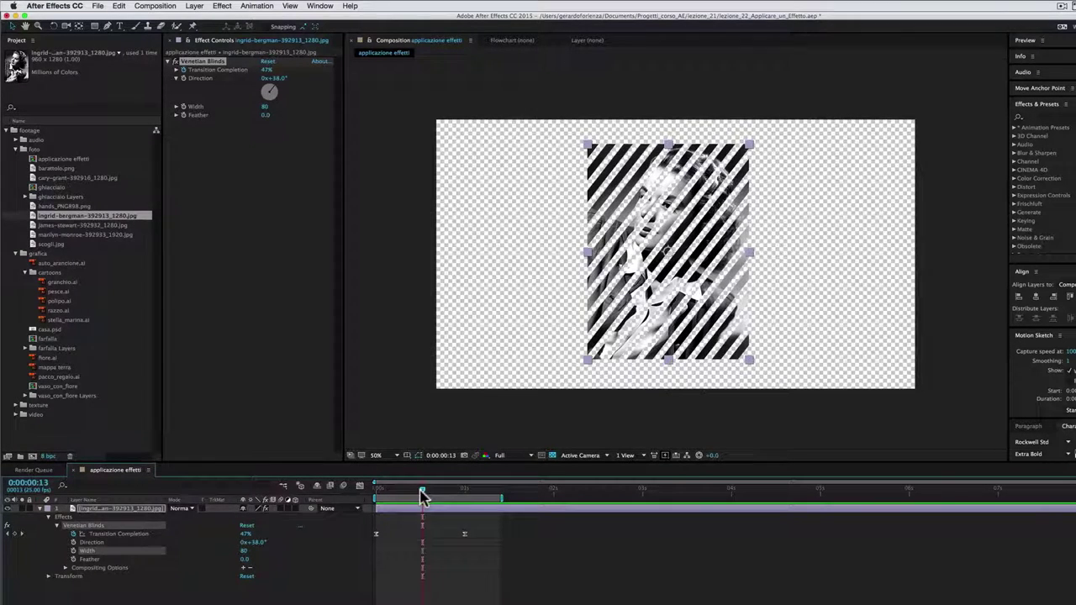
pyautogui.click(153, 510)
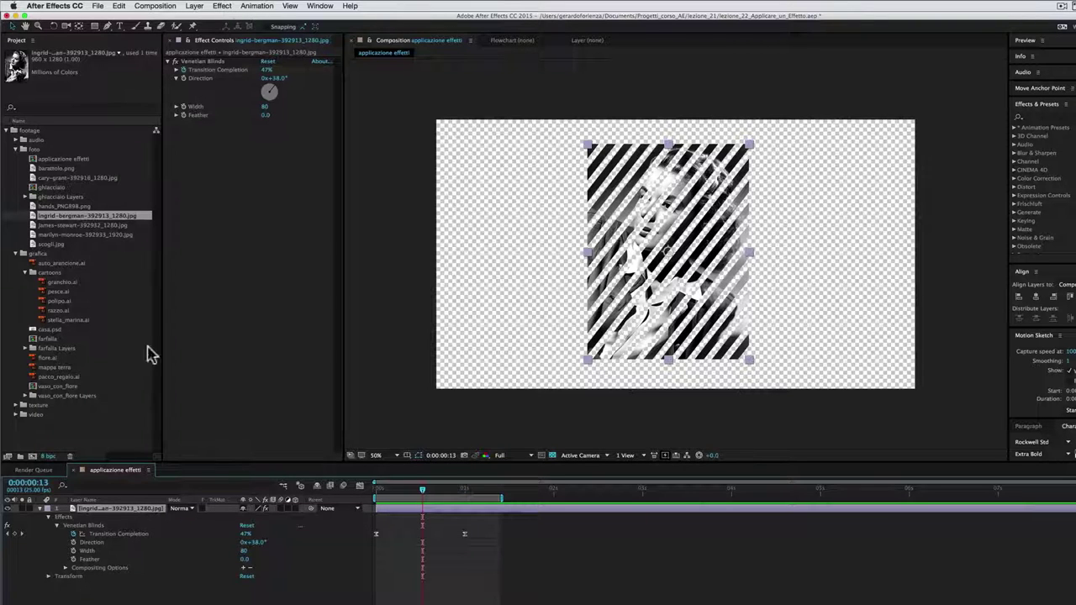
pyautogui.click(227, 7)
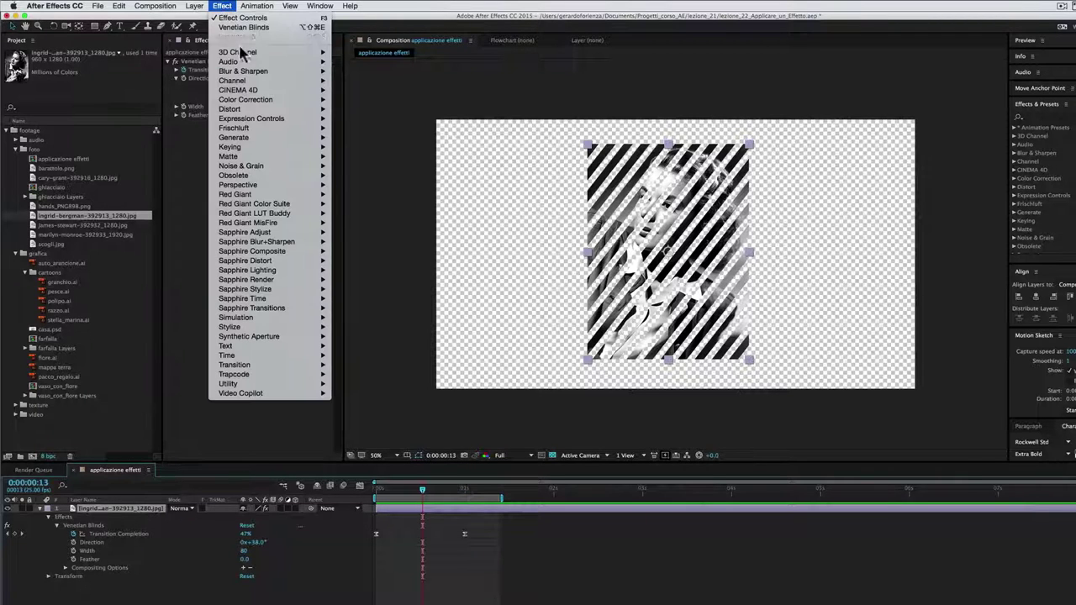
# Apply Perspective > Drop Shadow to the portrait and increase its distance to 53
pyautogui.moveTo(257, 241)
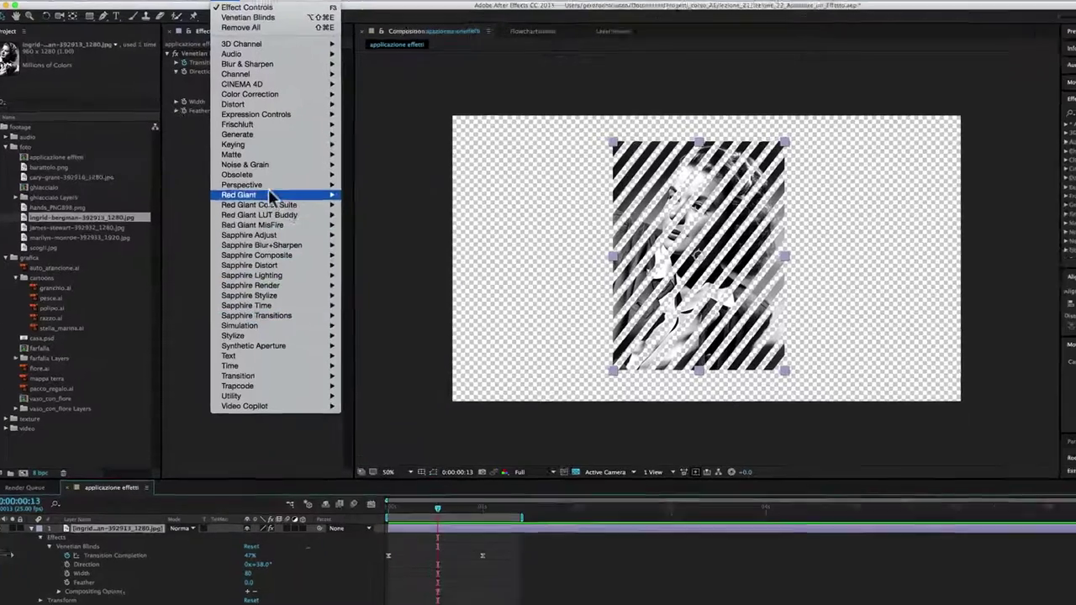
pyautogui.moveTo(340, 186)
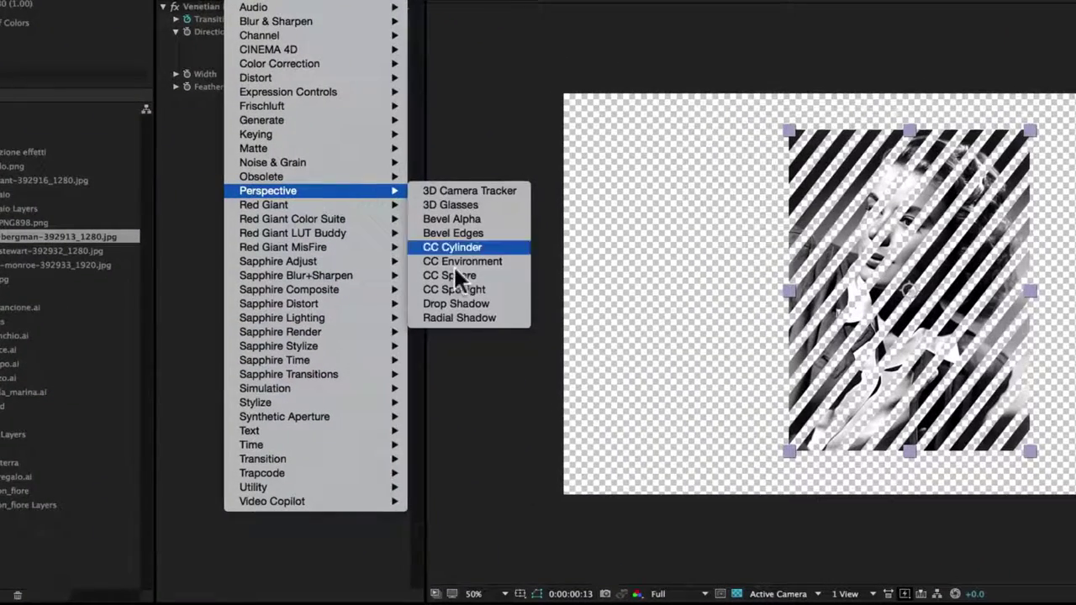
pyautogui.click(459, 305)
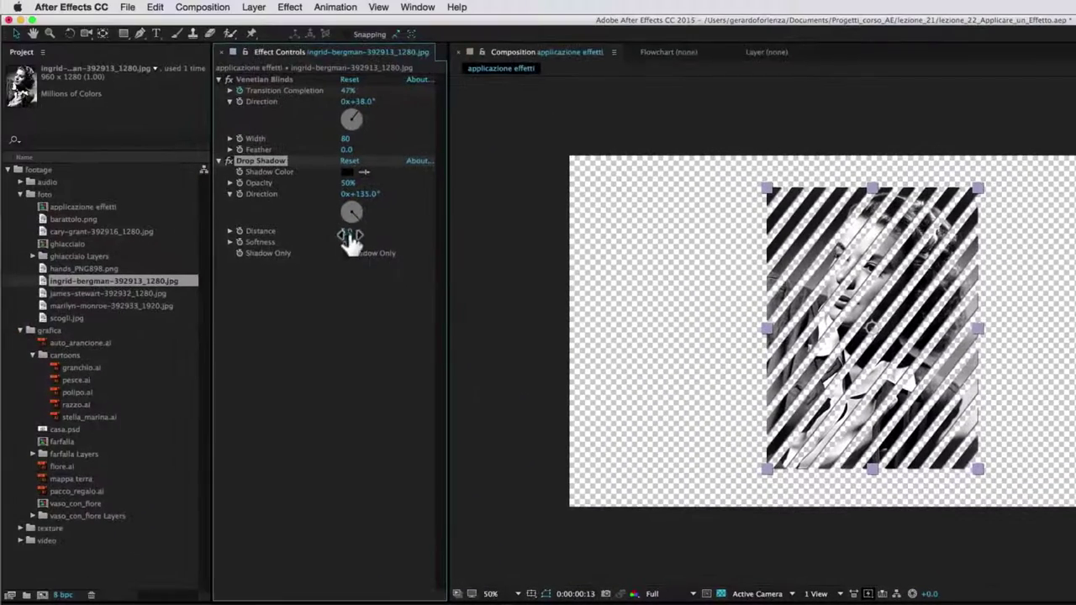
pyautogui.moveTo(347, 231); pyautogui.dragTo(360, 233)
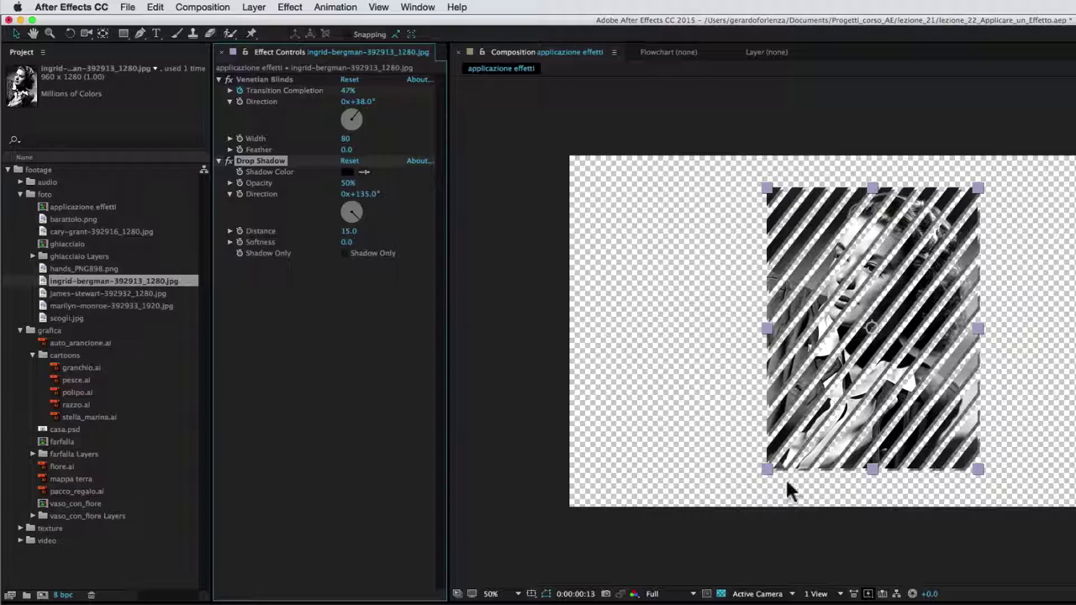
pyautogui.press('space')
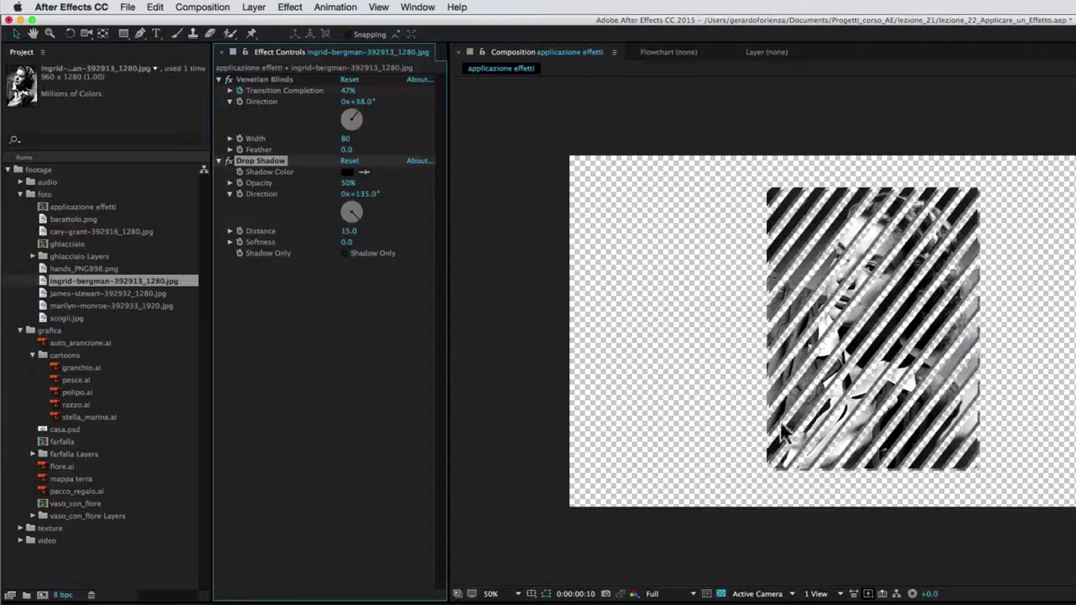
pyautogui.moveTo(351, 231); pyautogui.dragTo(367, 230)
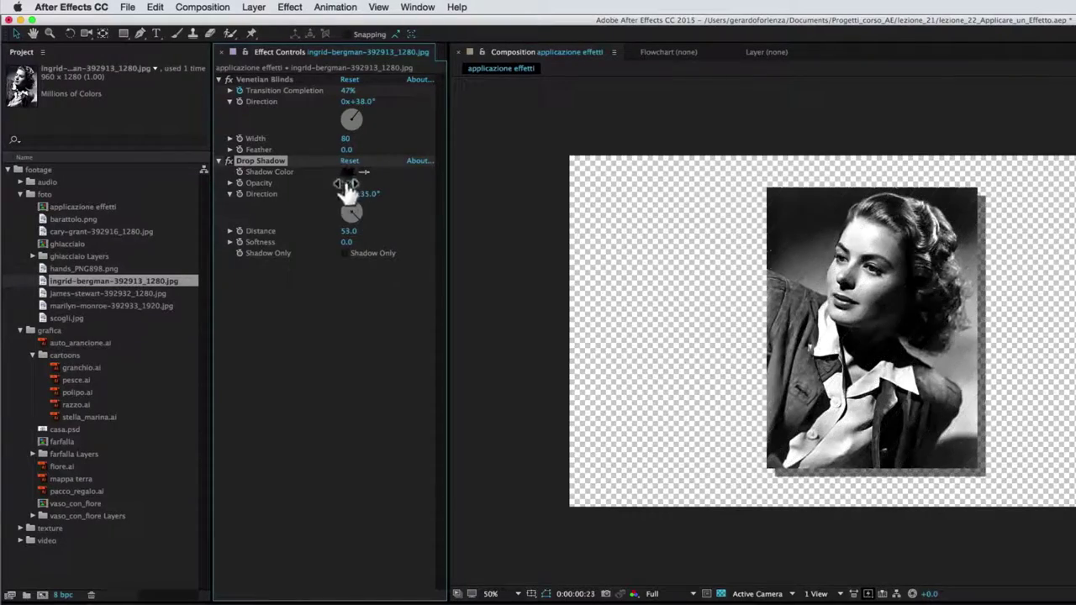